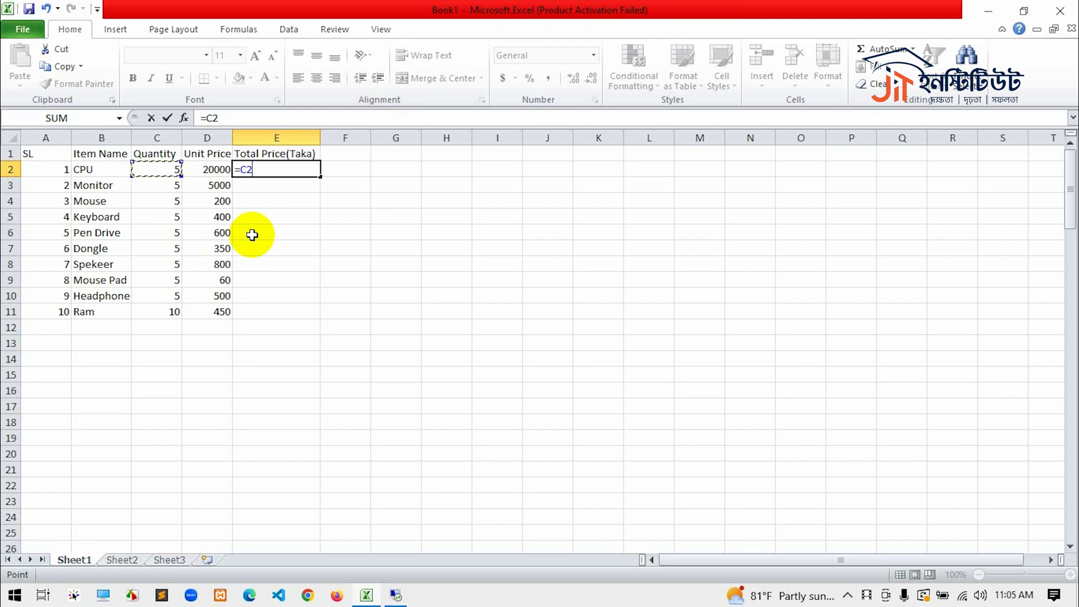
Complete the CPU total price formula in E2 as =C2*D2.
text(*)
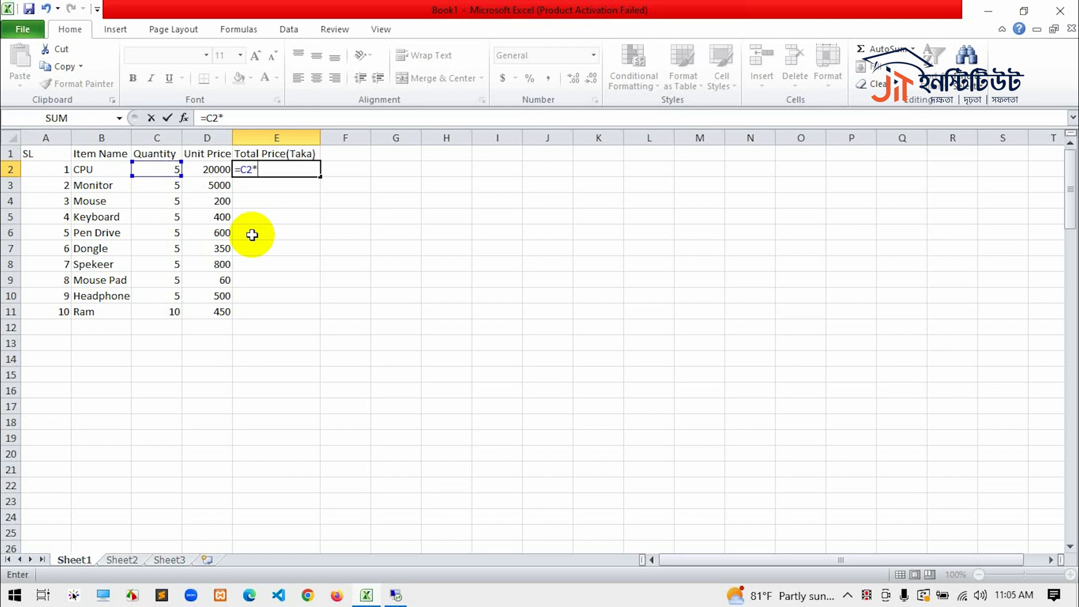
click(200, 166)
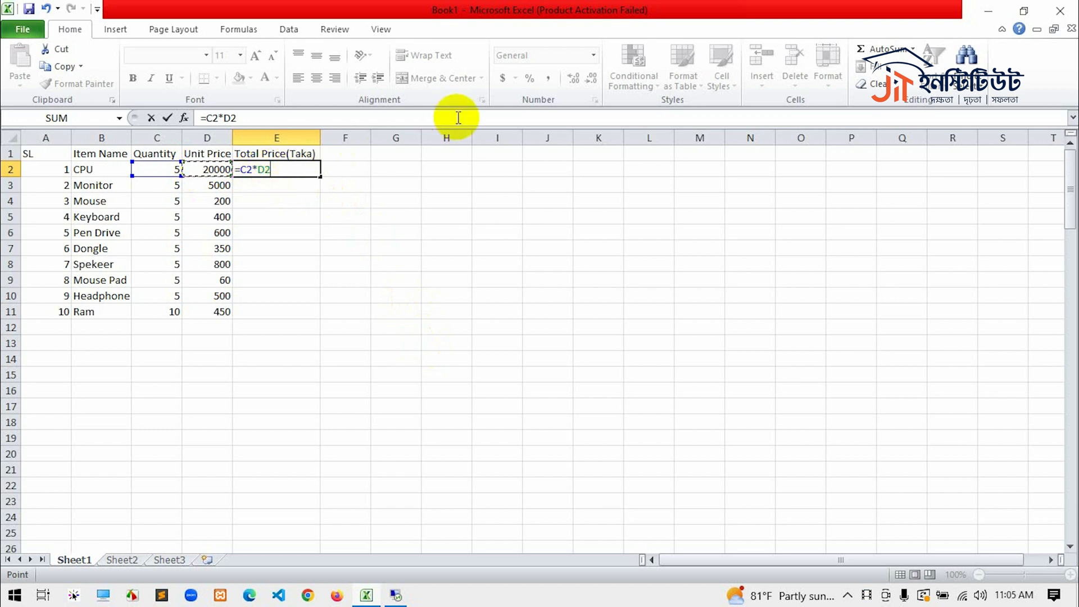
key(Return)
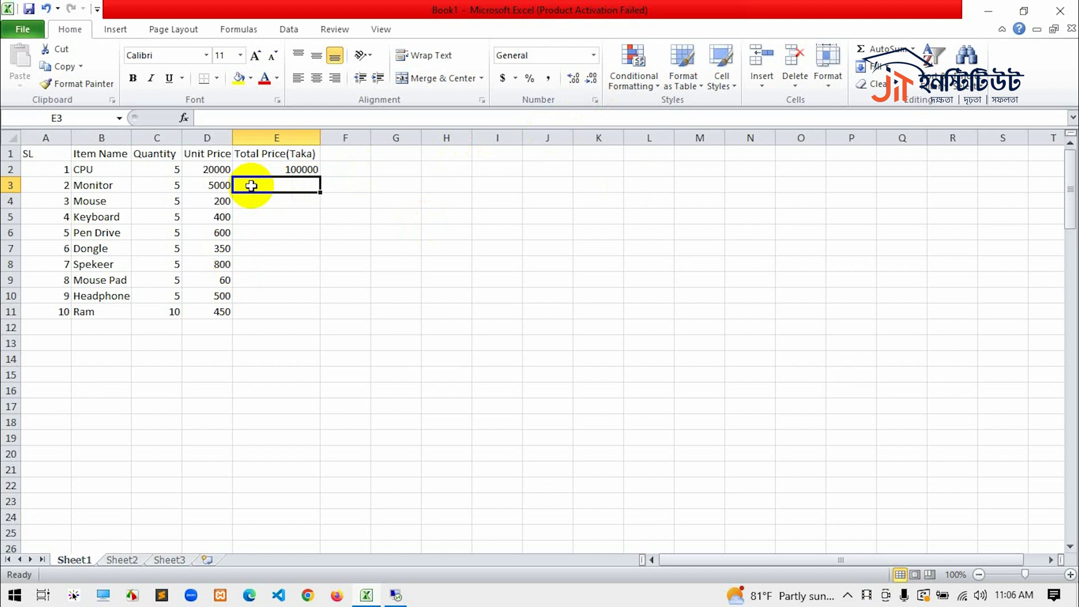
Calculate the Monitor total price in E3 with the formula =C3*D3.
text(=)
click(172, 184)
text(*)
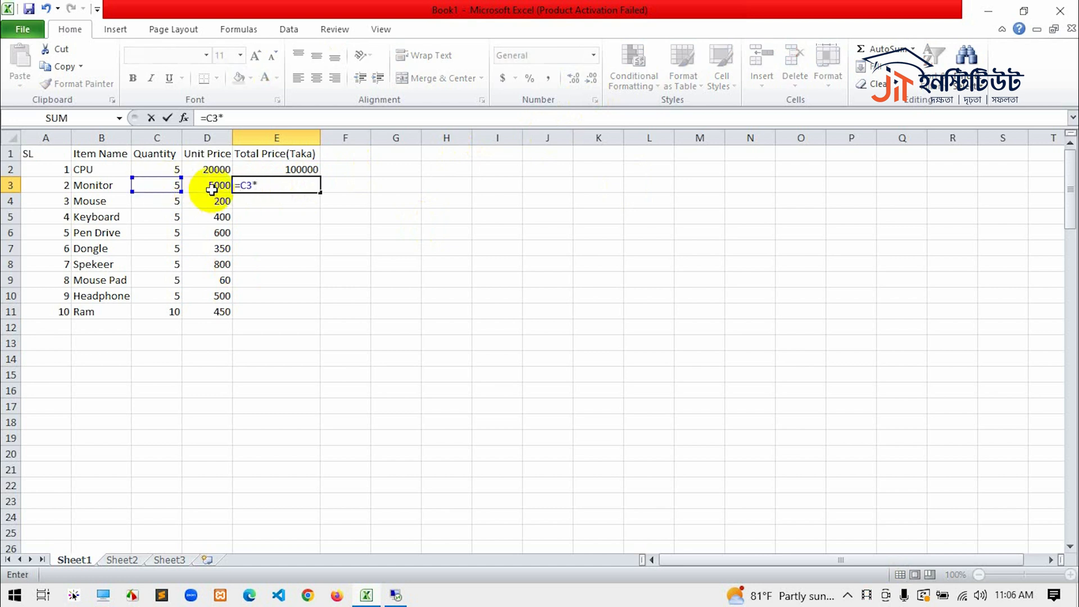
click(213, 186)
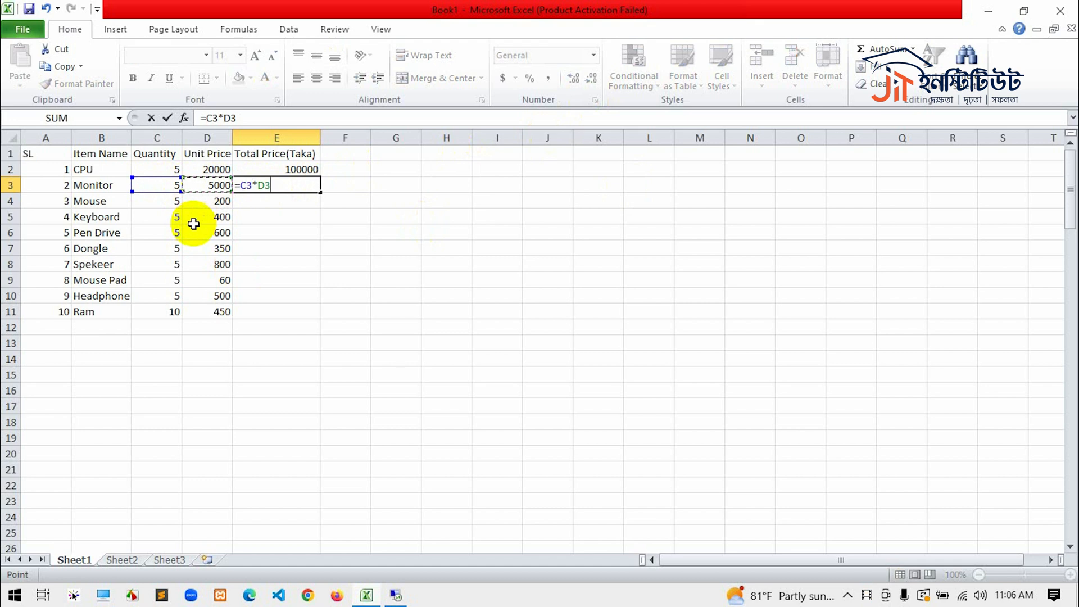
key(Return)
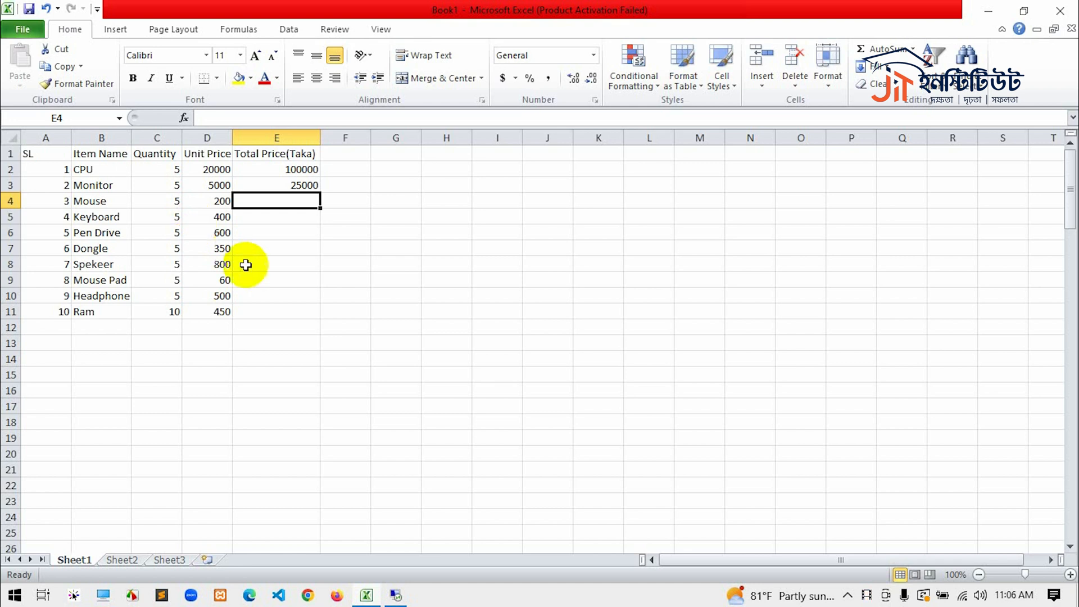
Fill the Monitor total price formula from E3 down to the Ram row in E11.
click(285, 236)
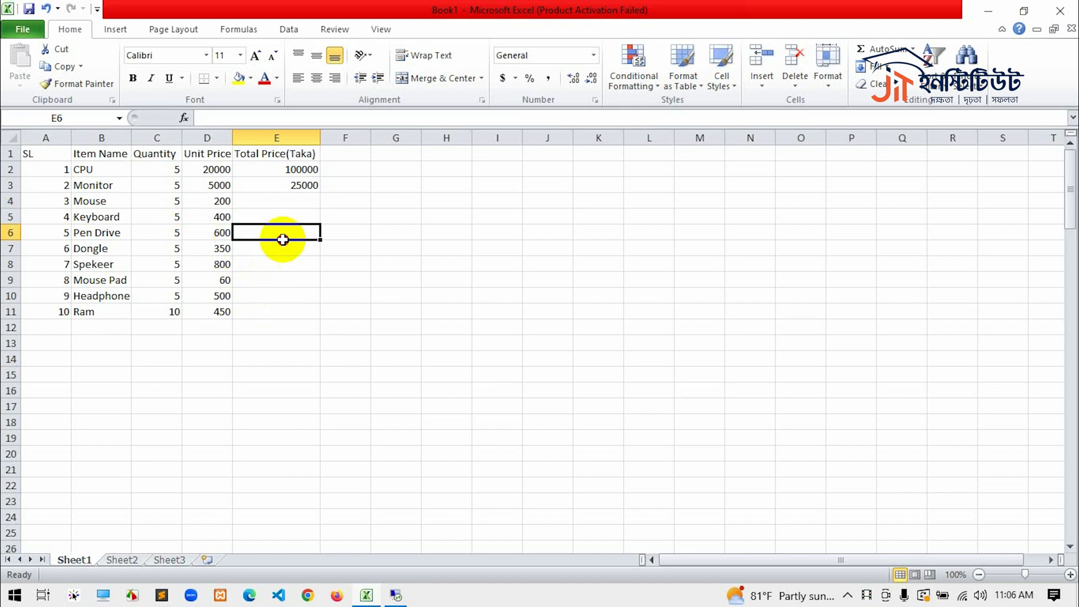
click(298, 183)
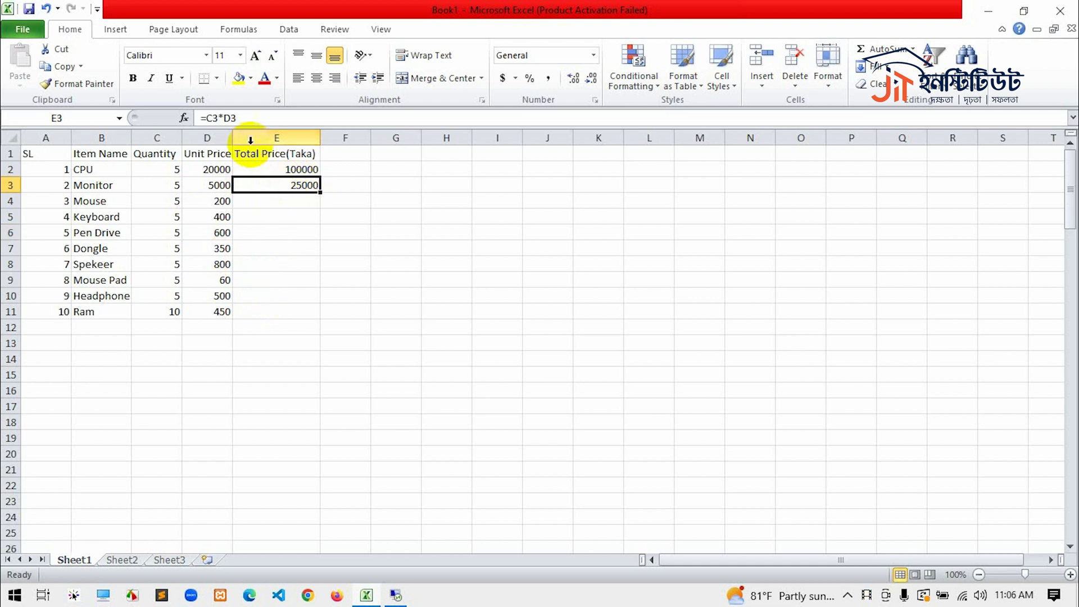
click(288, 265)
click(285, 183)
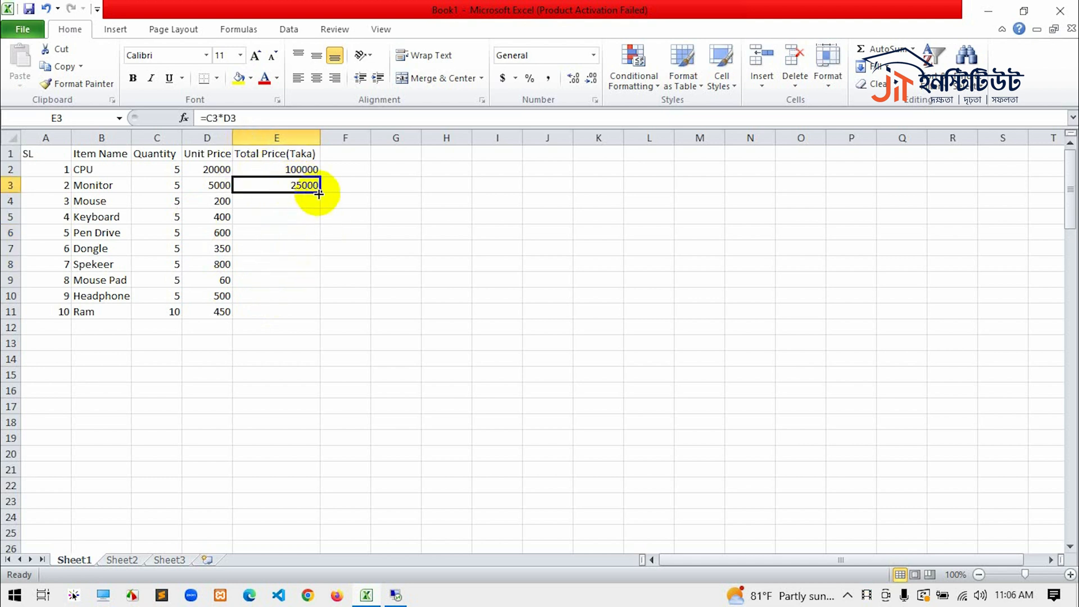
click(216, 184)
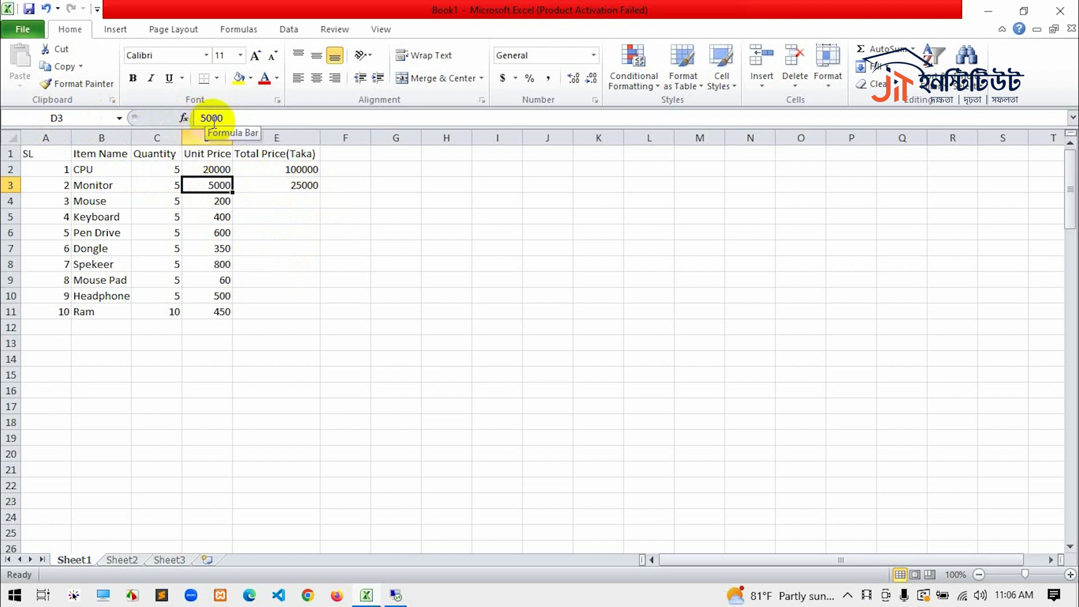
click(297, 184)
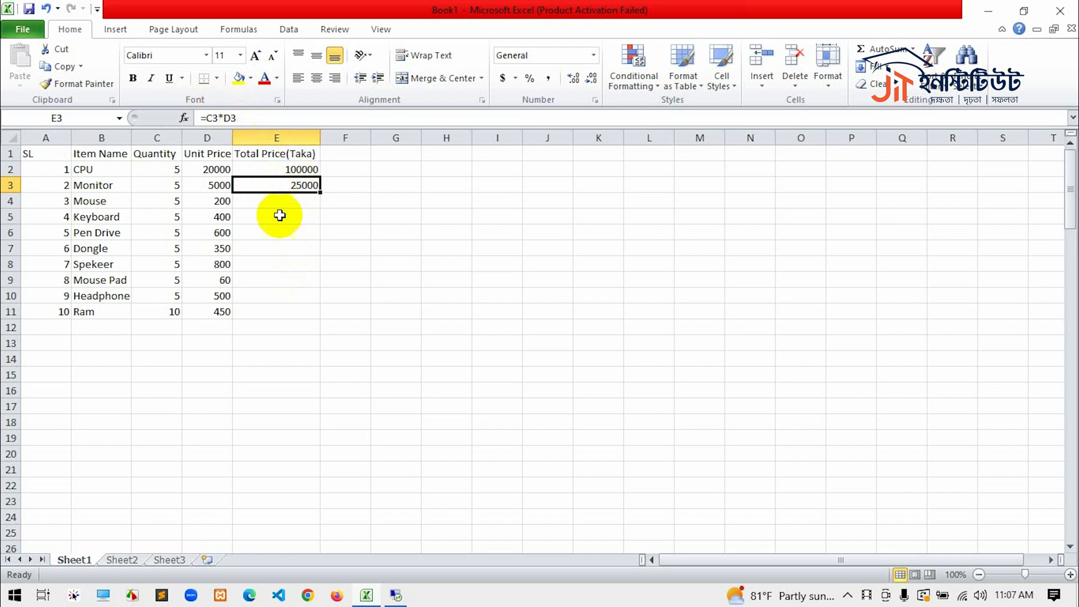
click(298, 295)
click(284, 187)
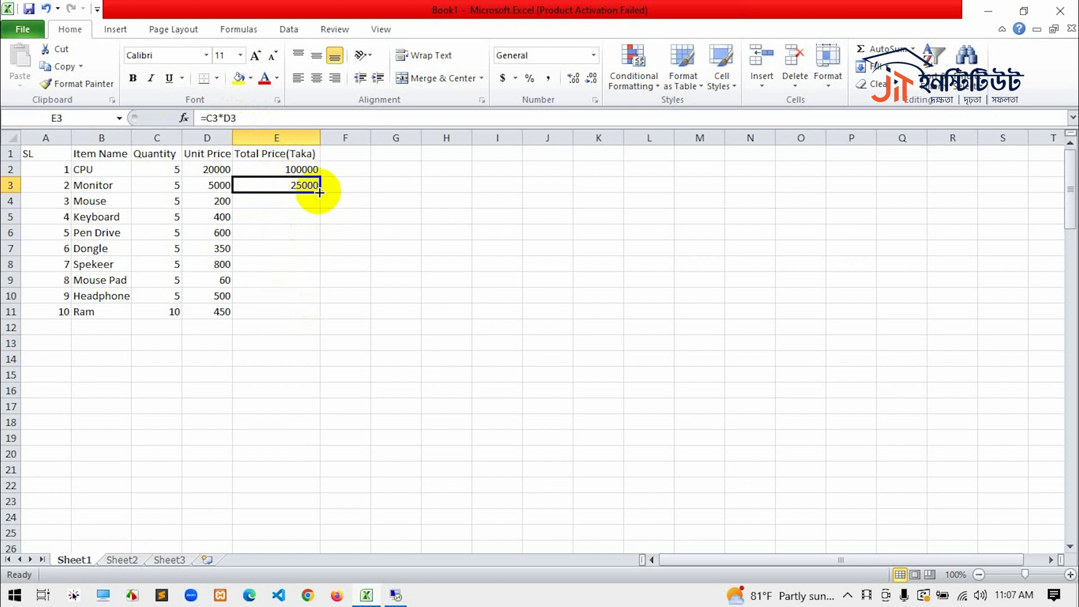
drag(320, 192, 318, 315)
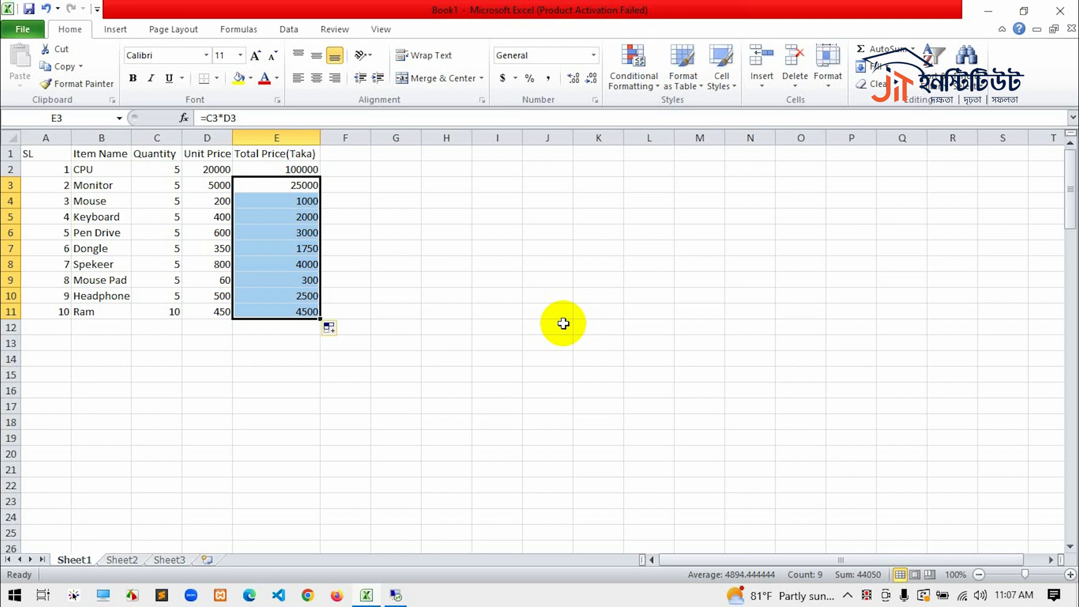
click(447, 296)
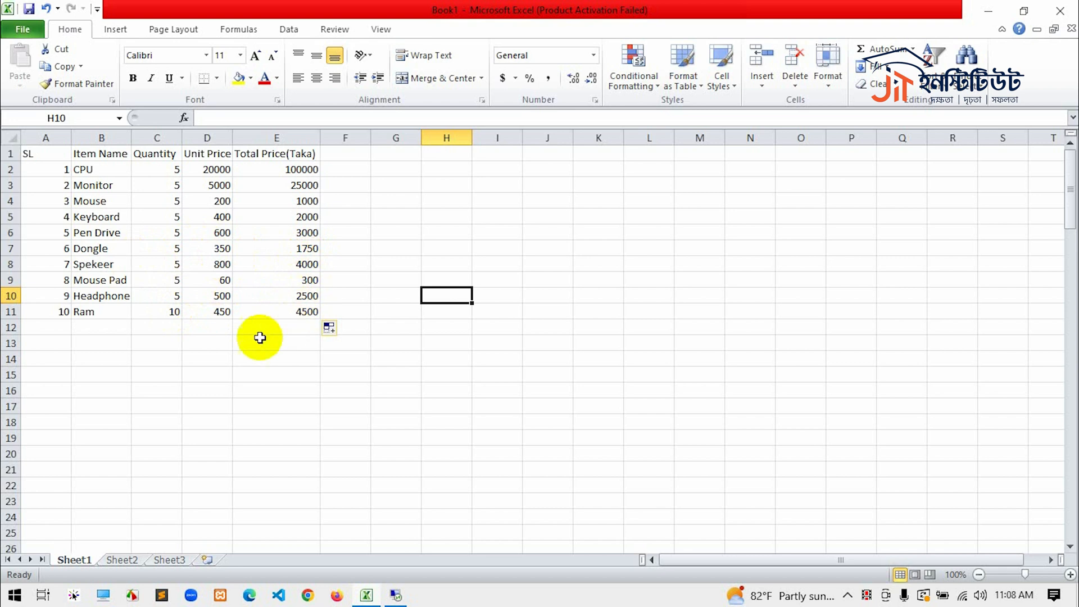
Clear the total prices from E3 to E11, keeping only the CPU formula in E2.
click(273, 310)
click(294, 280)
click(286, 232)
click(292, 200)
click(299, 169)
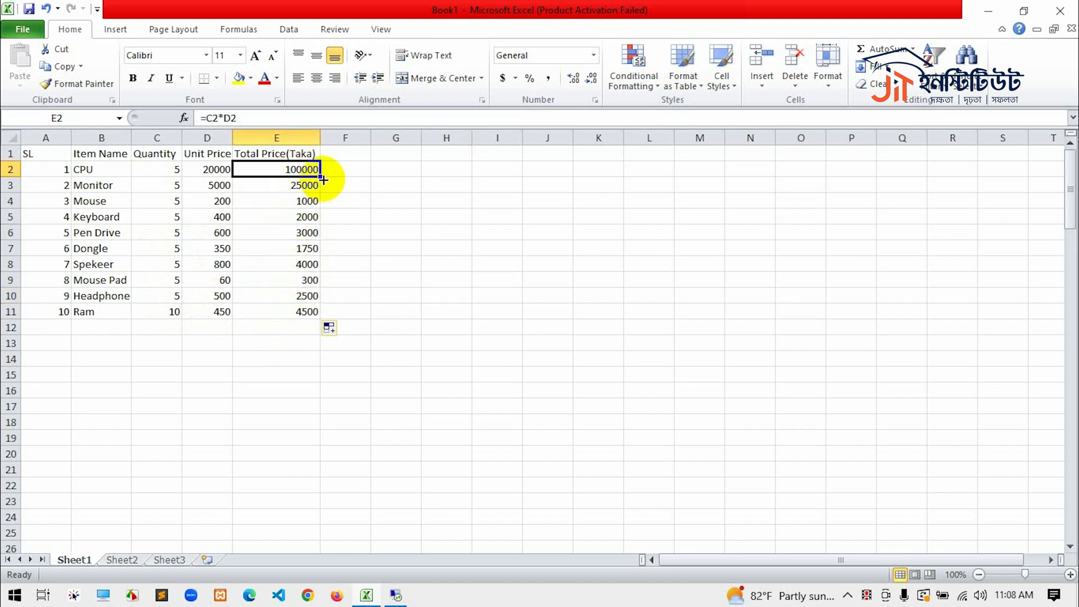
drag(308, 186, 307, 301)
drag(305, 311, 305, 311)
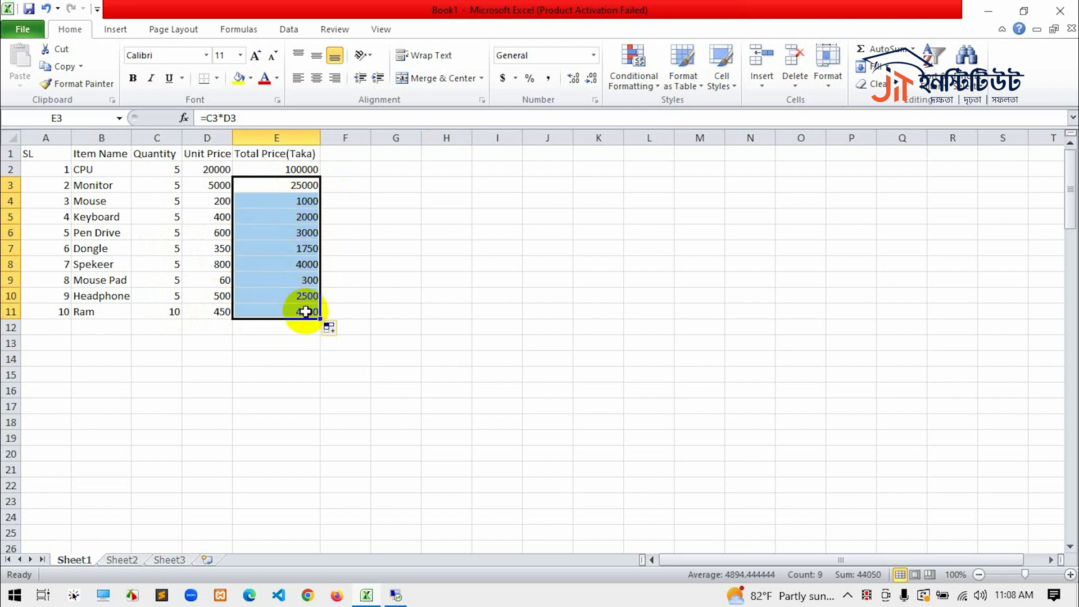
key(BackSpace)
drag(292, 199, 306, 308)
key(Delete)
click(355, 251)
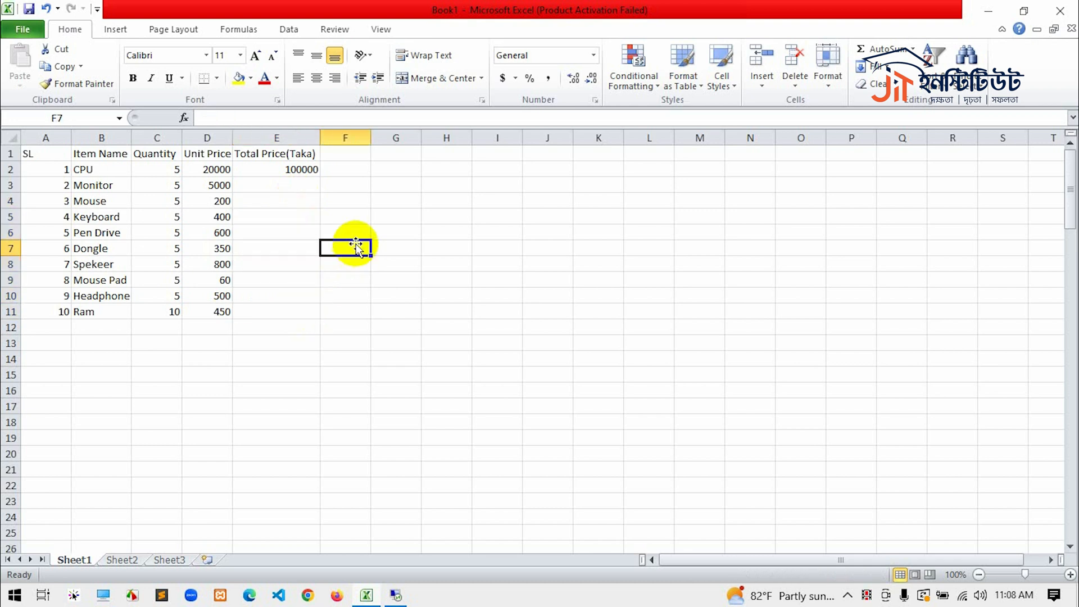
Fill the CPU total price formula from E2 down to the Ram row in E11.
click(306, 170)
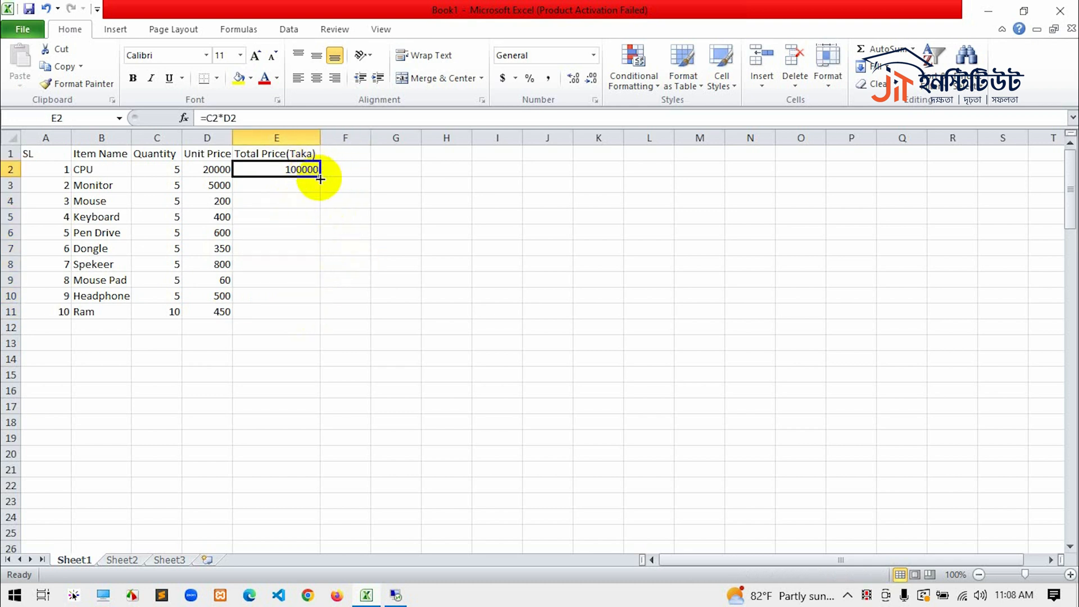
drag(319, 176, 322, 322)
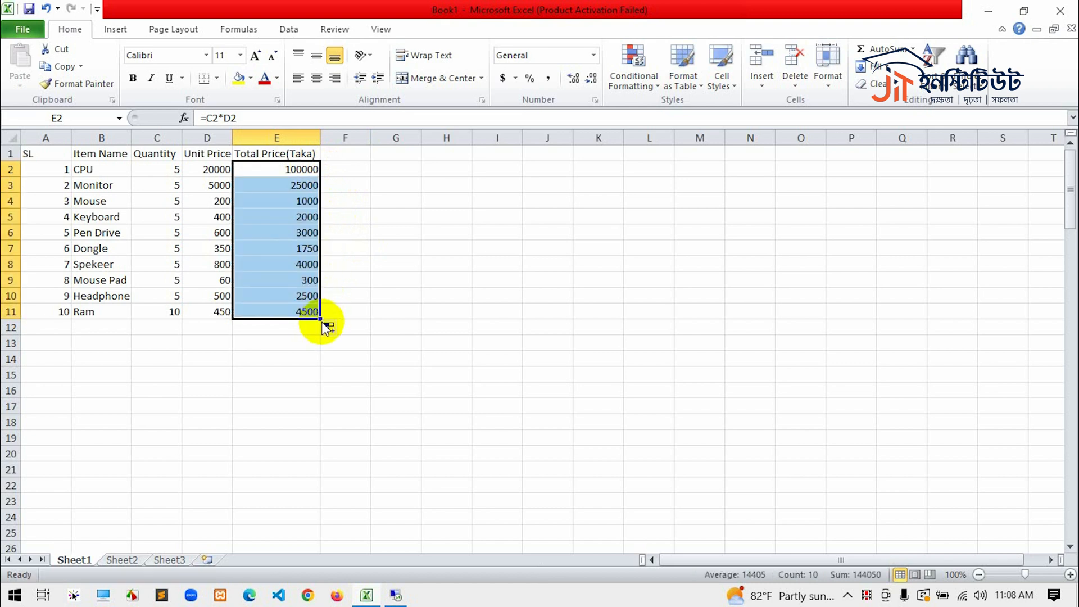
click(318, 328)
click(455, 403)
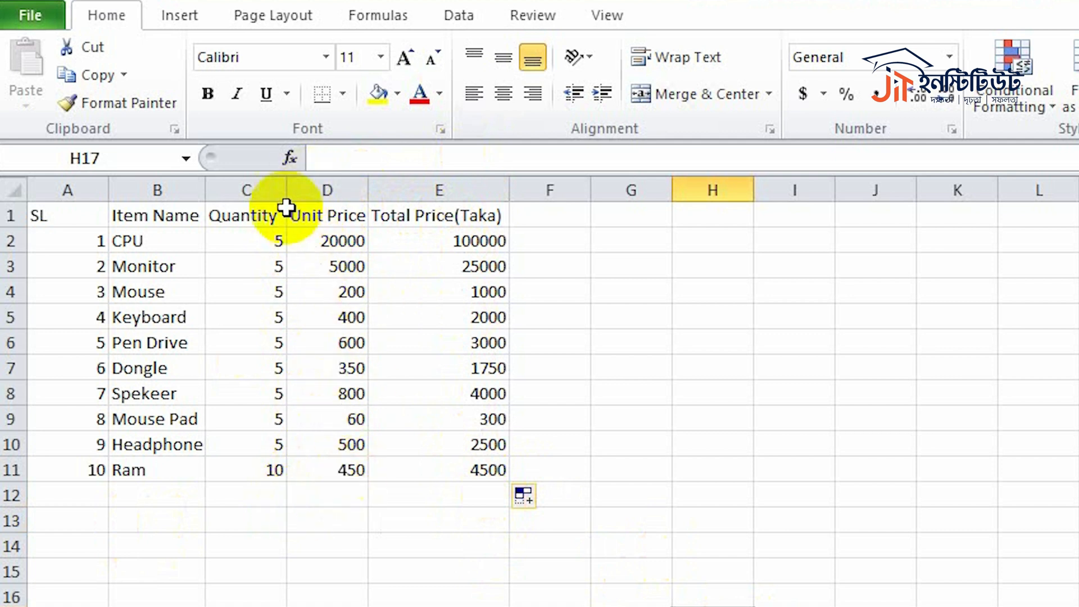
click(255, 500)
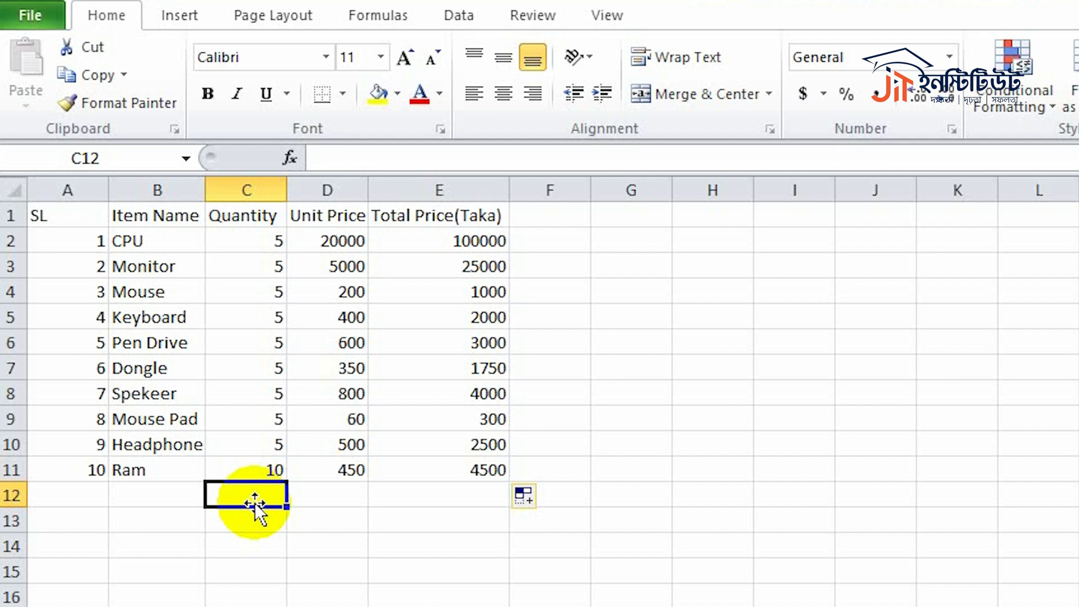
click(413, 495)
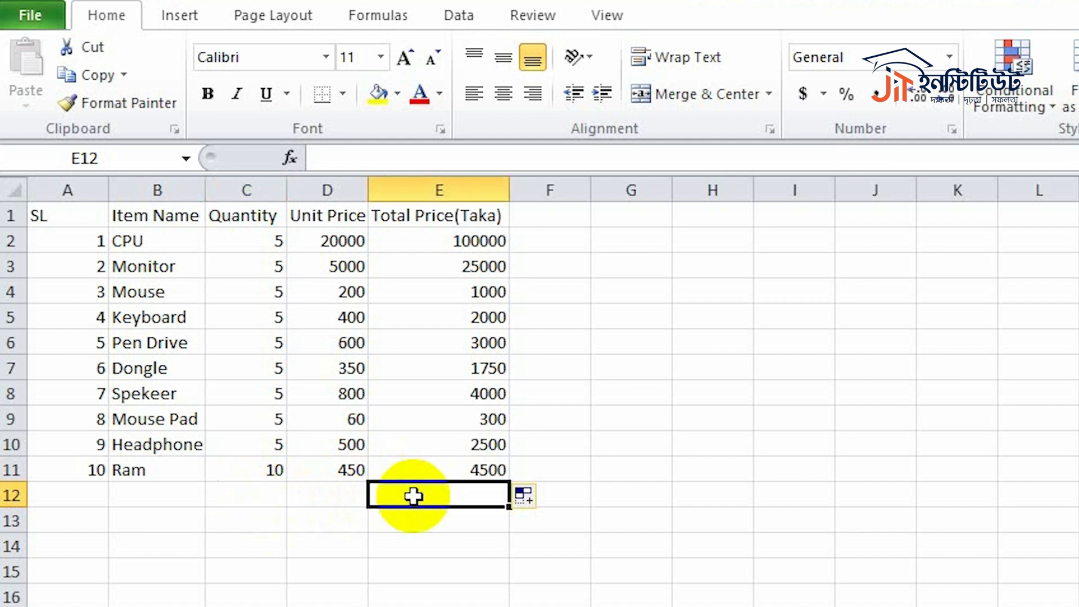
click(257, 494)
drag(77, 494, 129, 493)
click(116, 542)
click(149, 493)
click(75, 497)
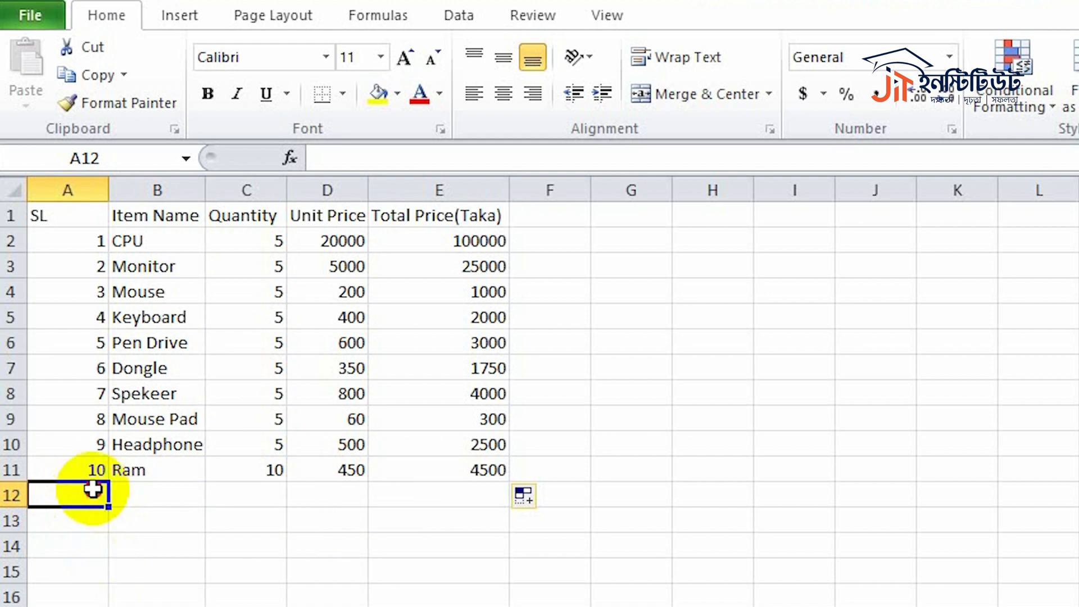
Merge and center cells A12 and B12 below the item list.
drag(92, 489, 144, 493)
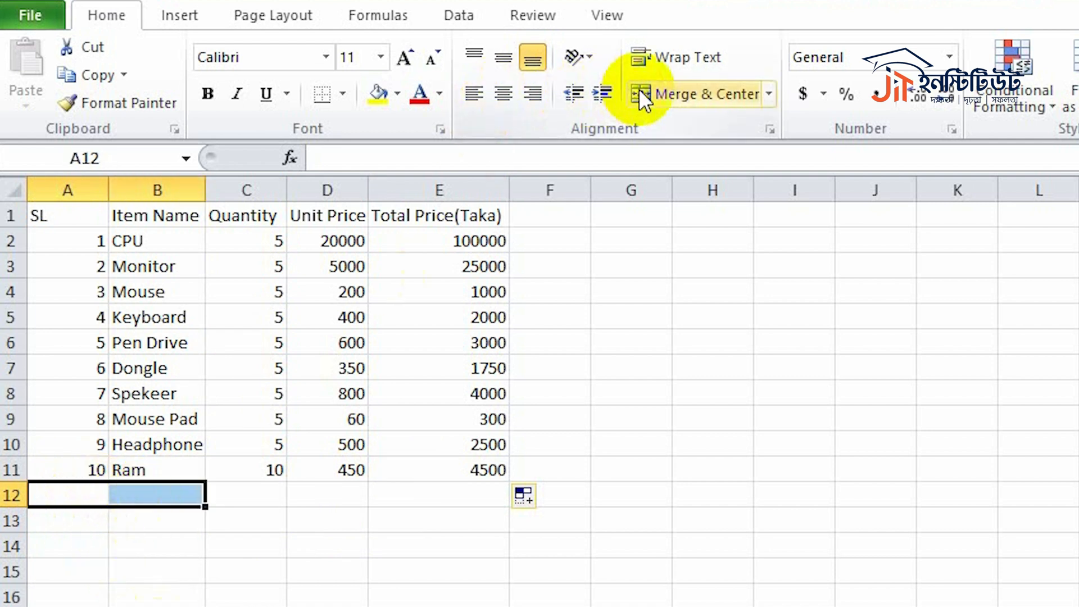
click(270, 605)
drag(73, 498, 137, 500)
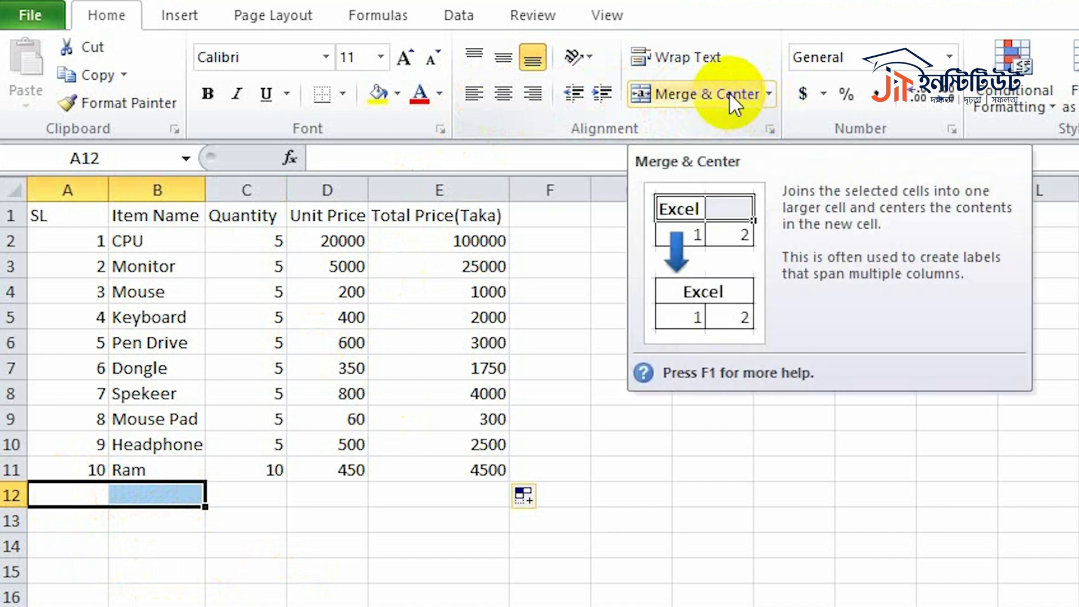
click(729, 92)
click(159, 570)
click(149, 495)
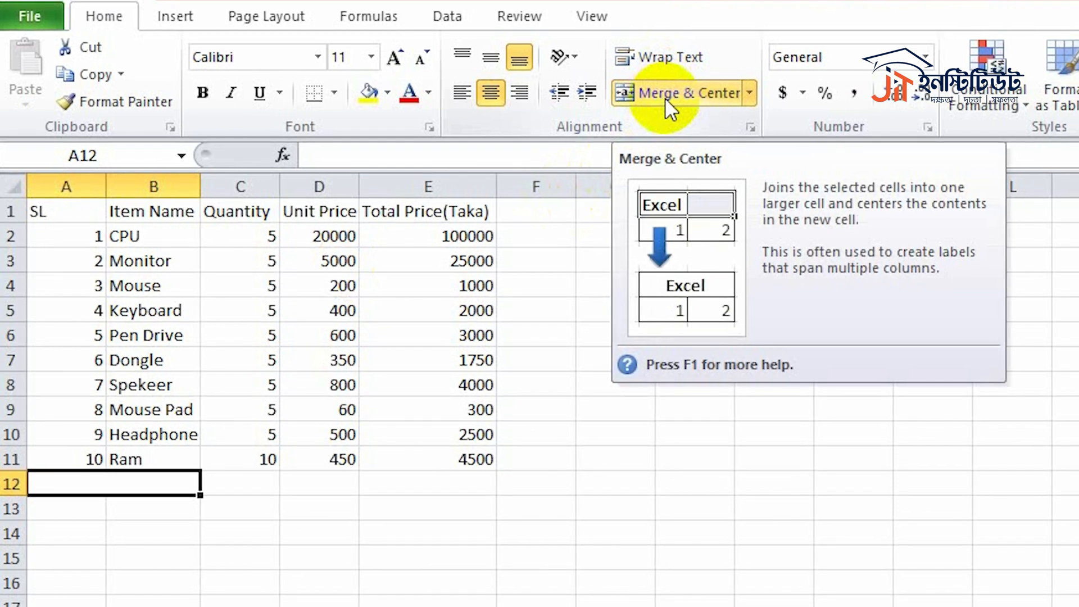
click(769, 93)
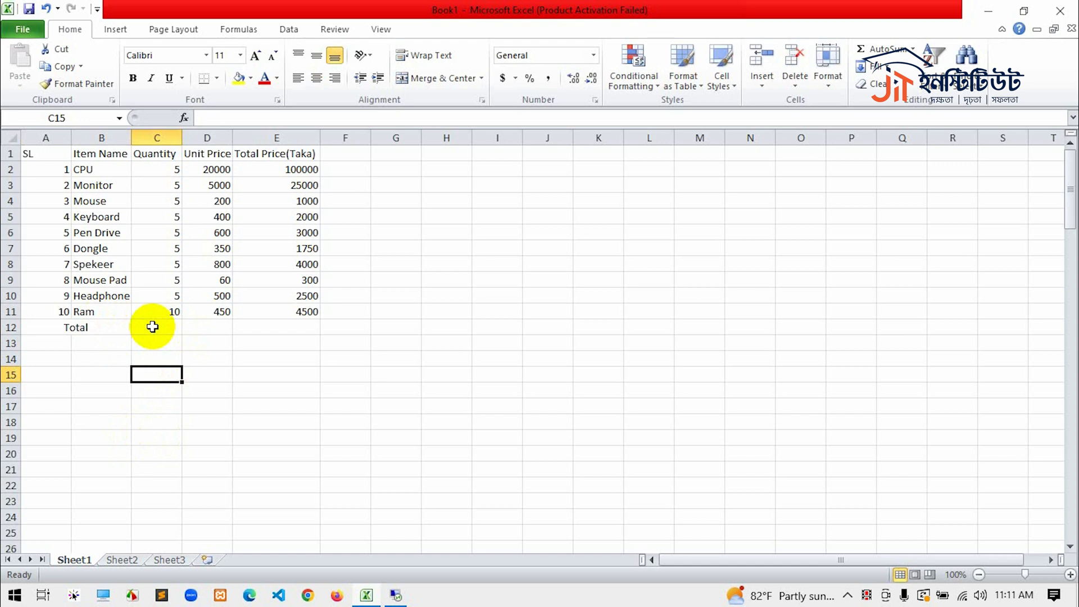
Total the quantities in C12 by adding each cell individually with =C2+C3+C4+C5+C6+C7+C8+C9+C10+C11.
click(166, 328)
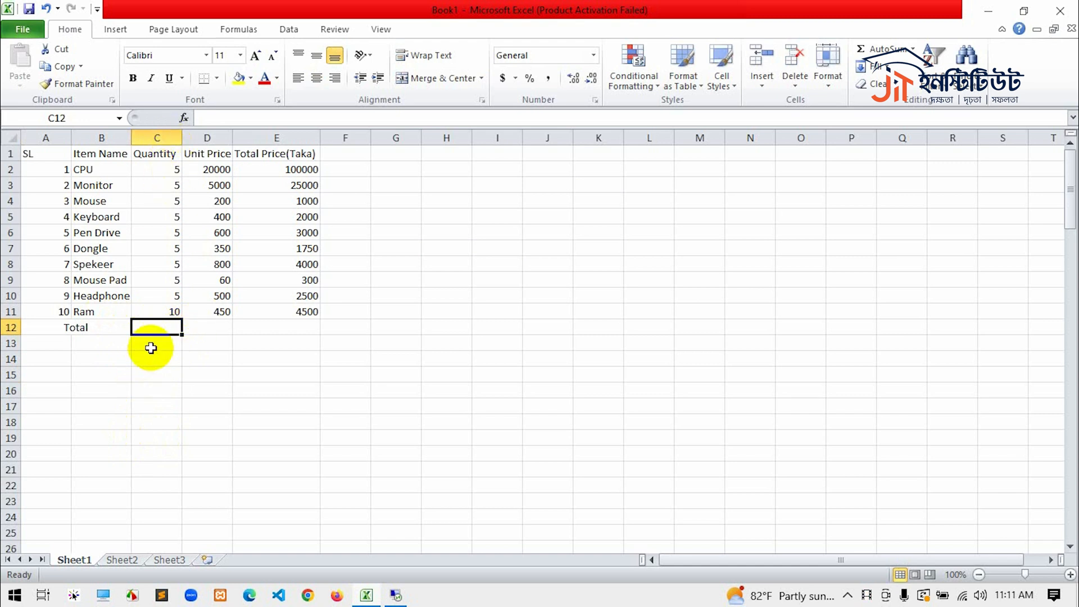
text(=)
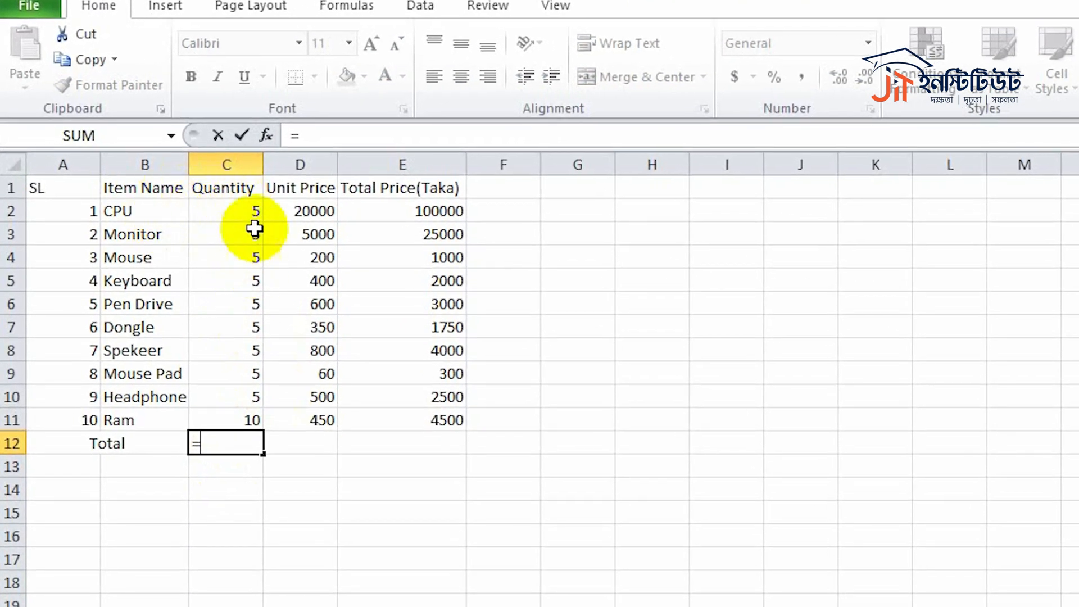
click(225, 210)
text(+)
click(231, 243)
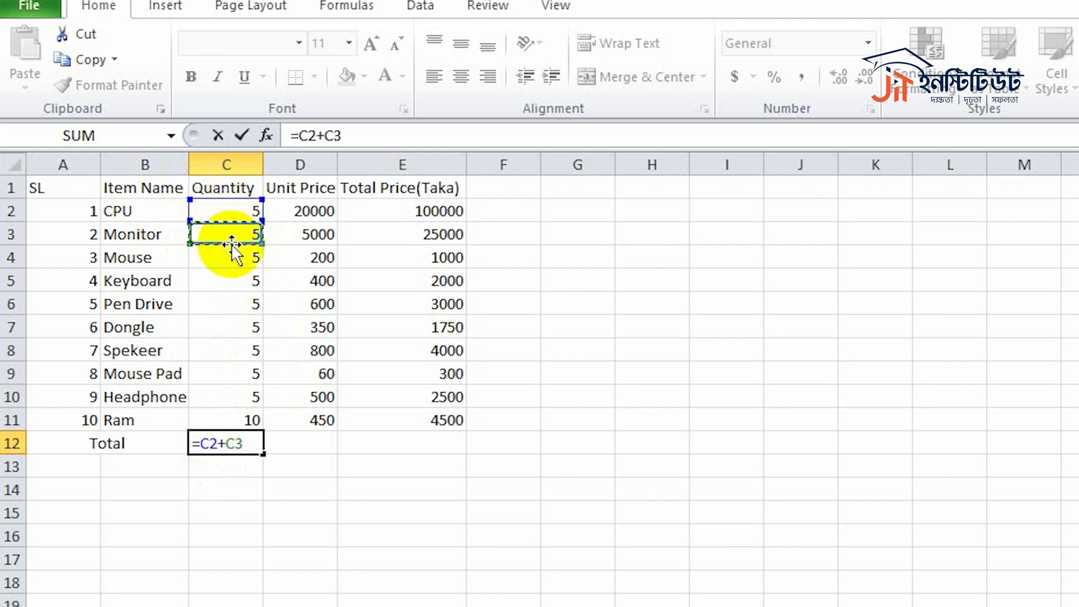
text(+)
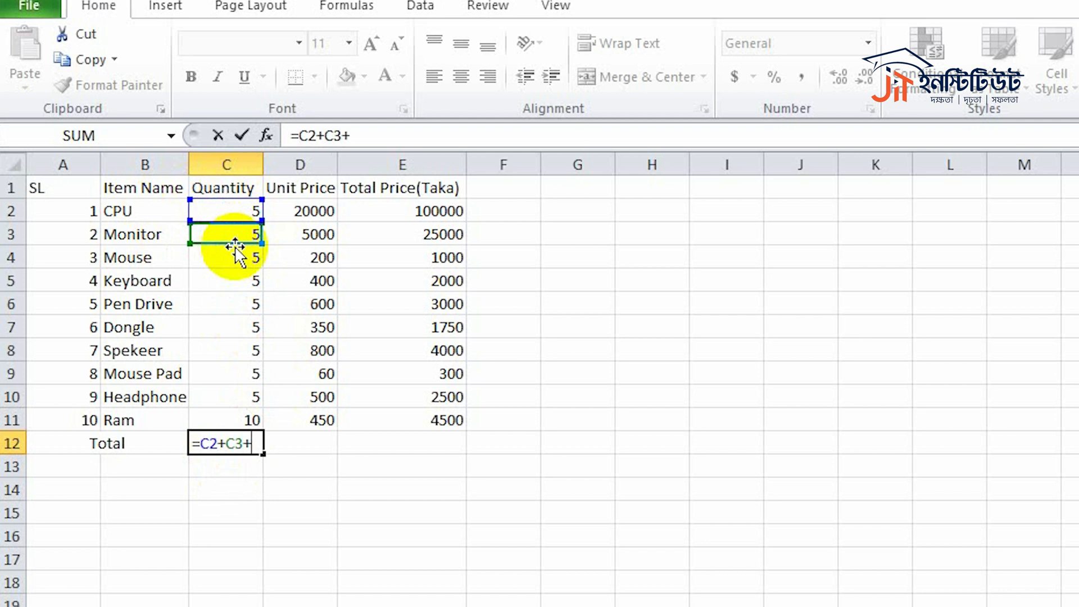
click(249, 256)
text(+)
click(244, 280)
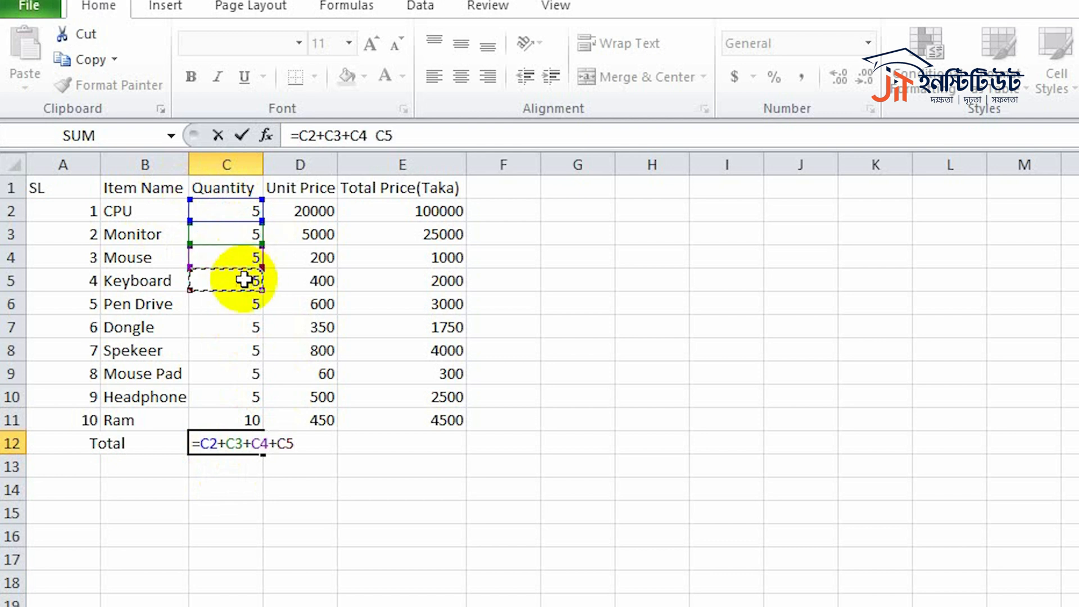
text(+)
click(241, 308)
text(+)
click(238, 328)
text(+)
click(241, 352)
text(+)
click(247, 375)
text(+)
click(247, 397)
text(+)
click(243, 420)
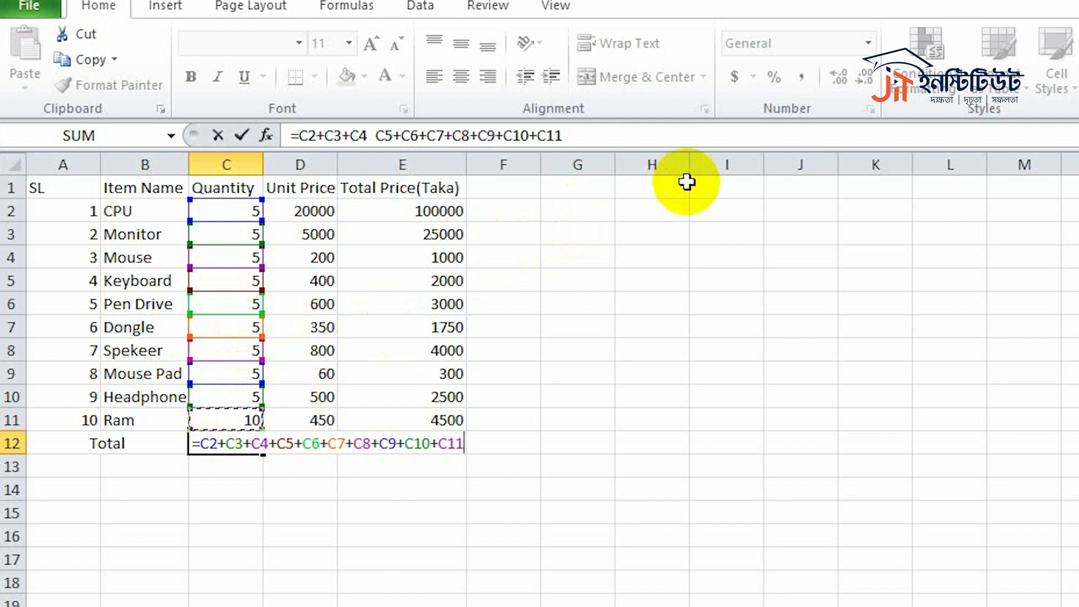
key(Return)
Total the Total Price(Taka) column in E12 with AutoSum.
click(402, 443)
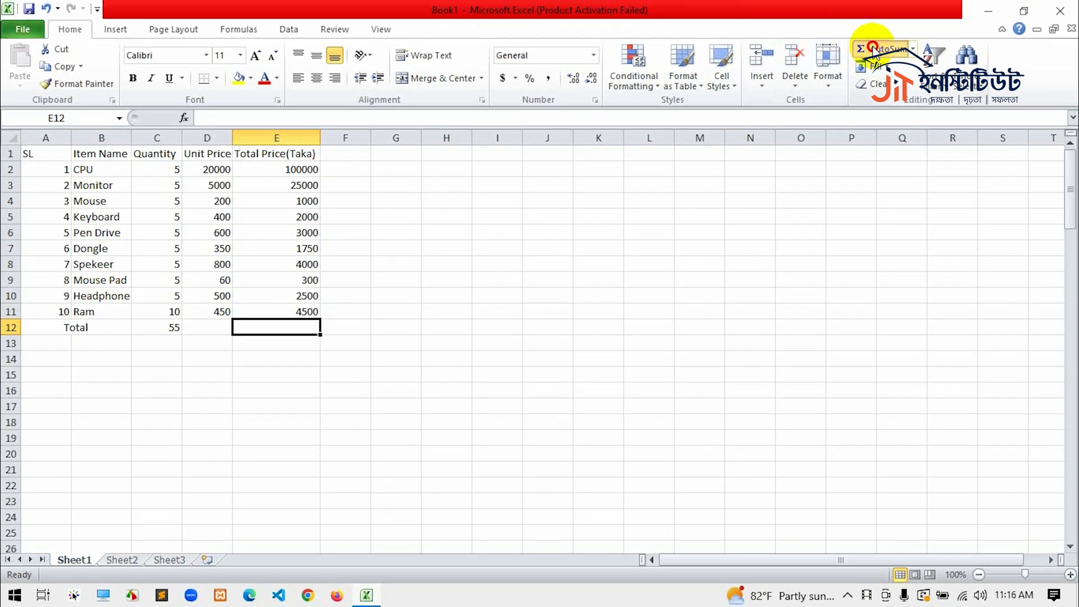
click(875, 49)
key(Return)
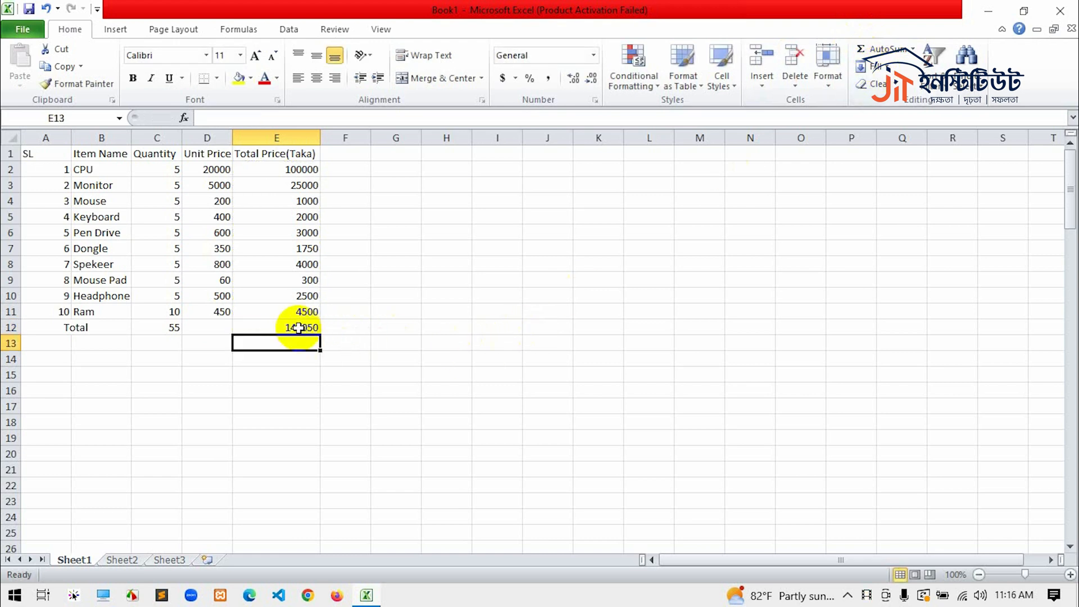
click(290, 327)
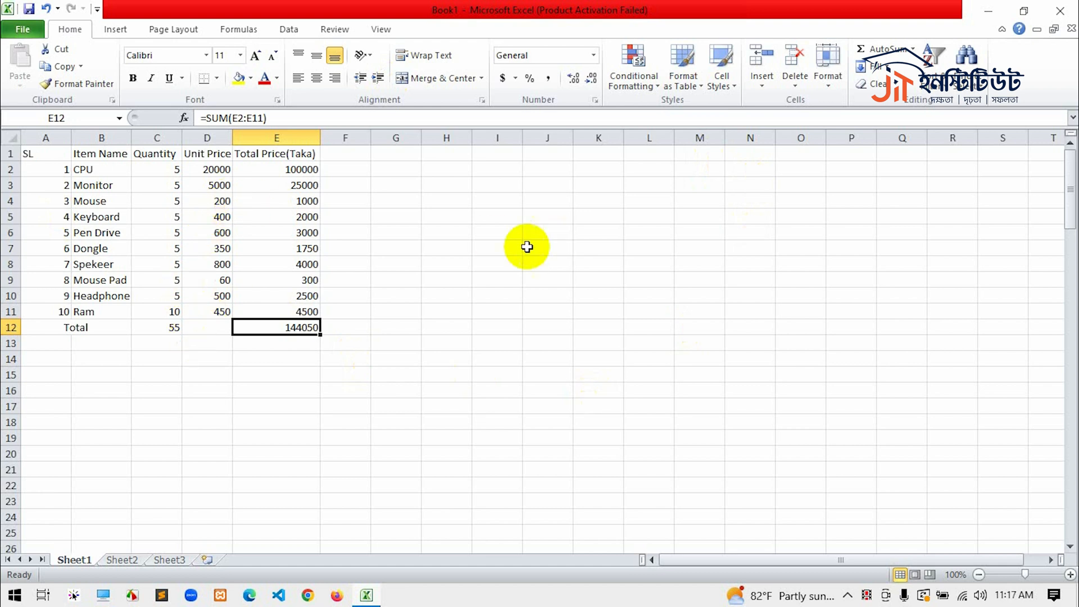
click(500, 248)
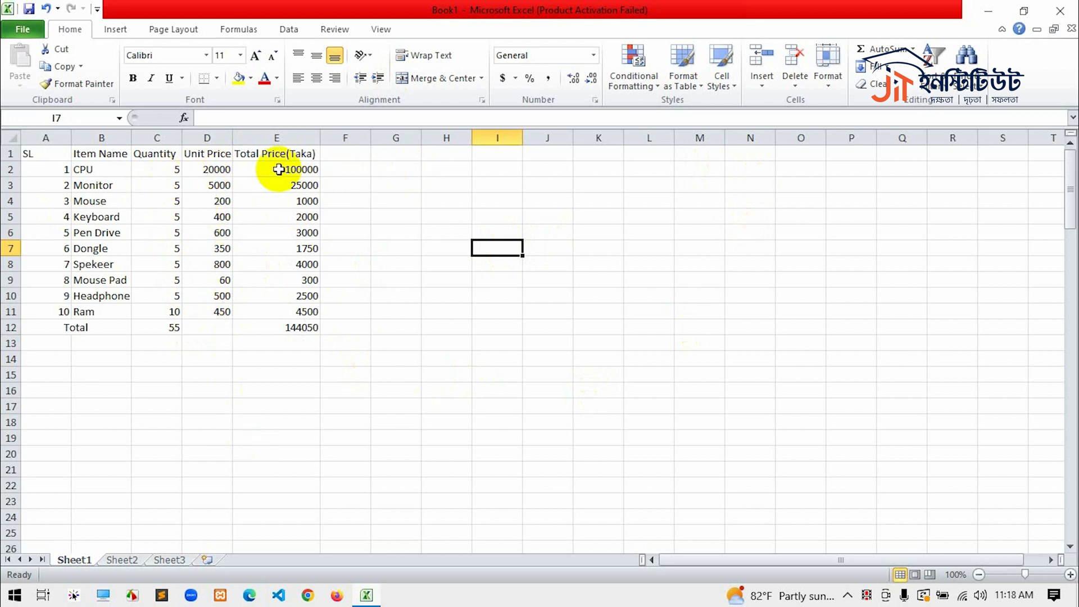
click(260, 329)
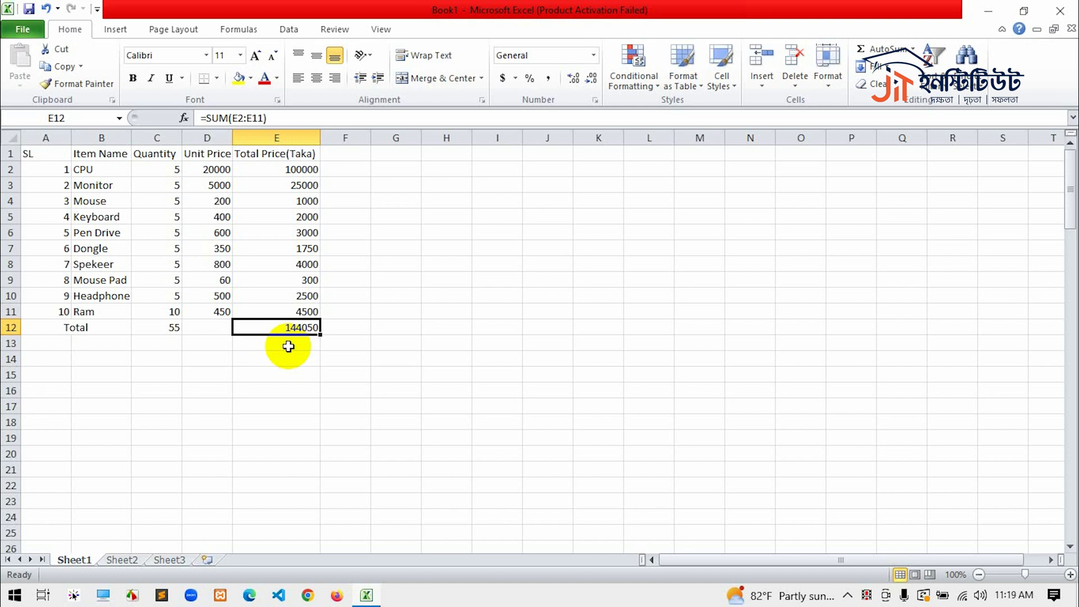
click(326, 342)
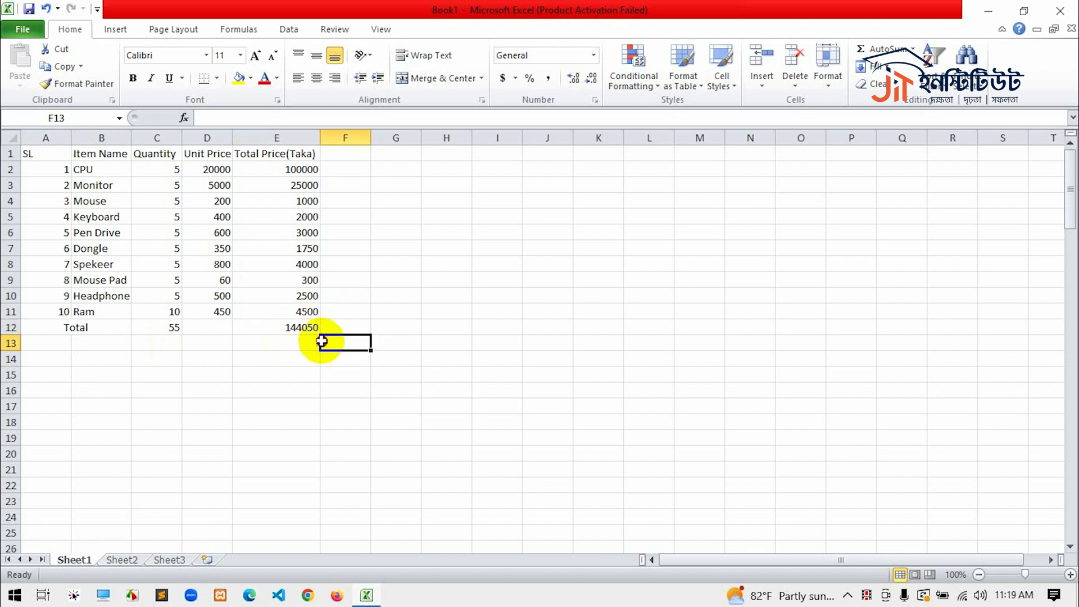
Clear the quantity total in C12 and the total price sum in E12.
click(171, 330)
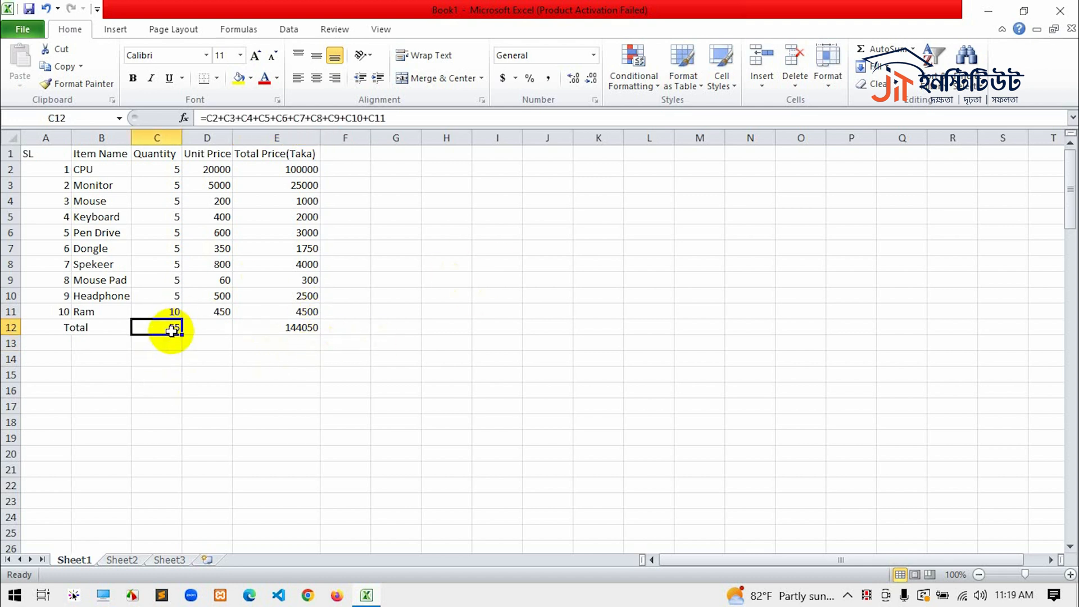
key(BackSpace)
click(282, 325)
click(281, 386)
click(312, 328)
key(Delete)
click(389, 339)
click(169, 314)
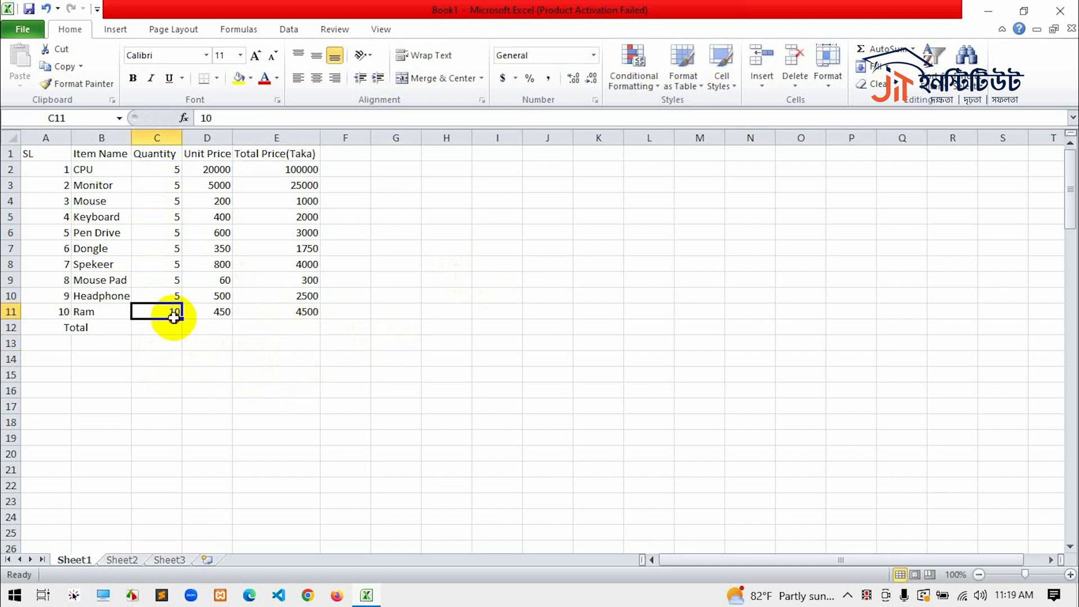
click(172, 325)
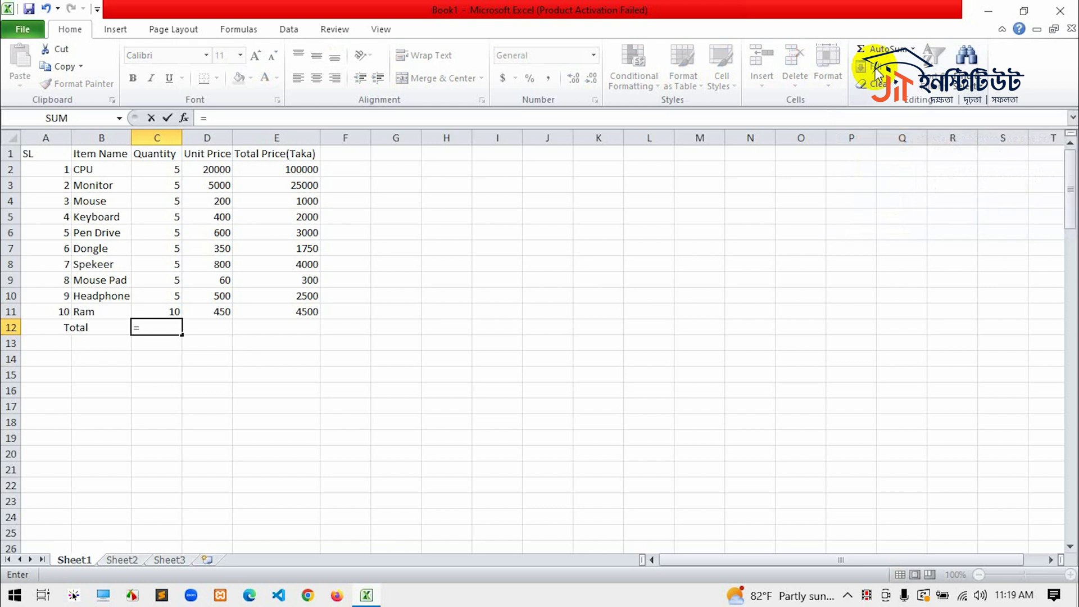
key(Escape)
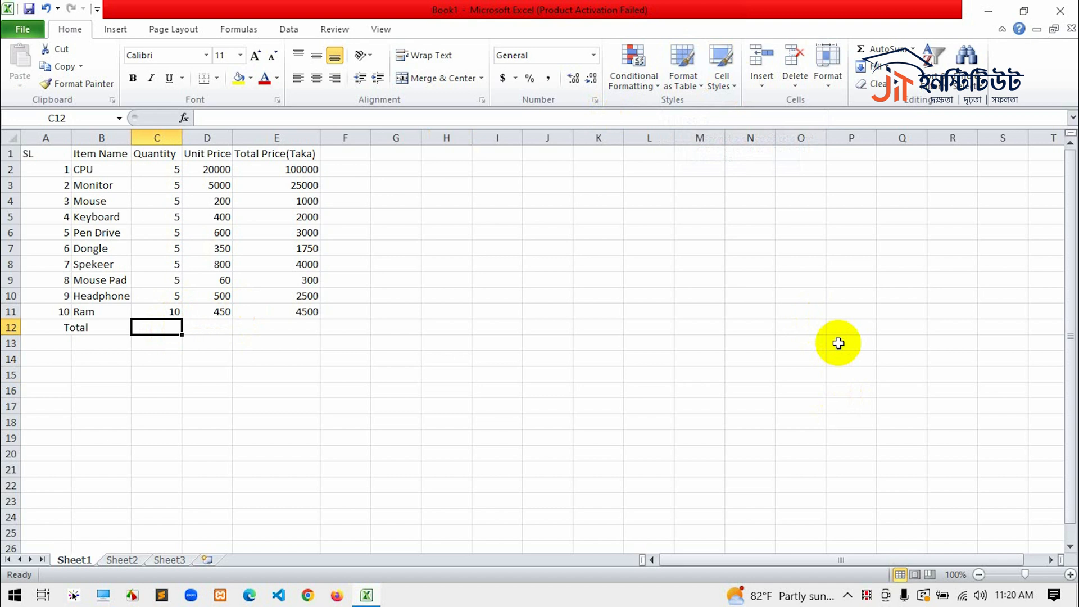
text(=)
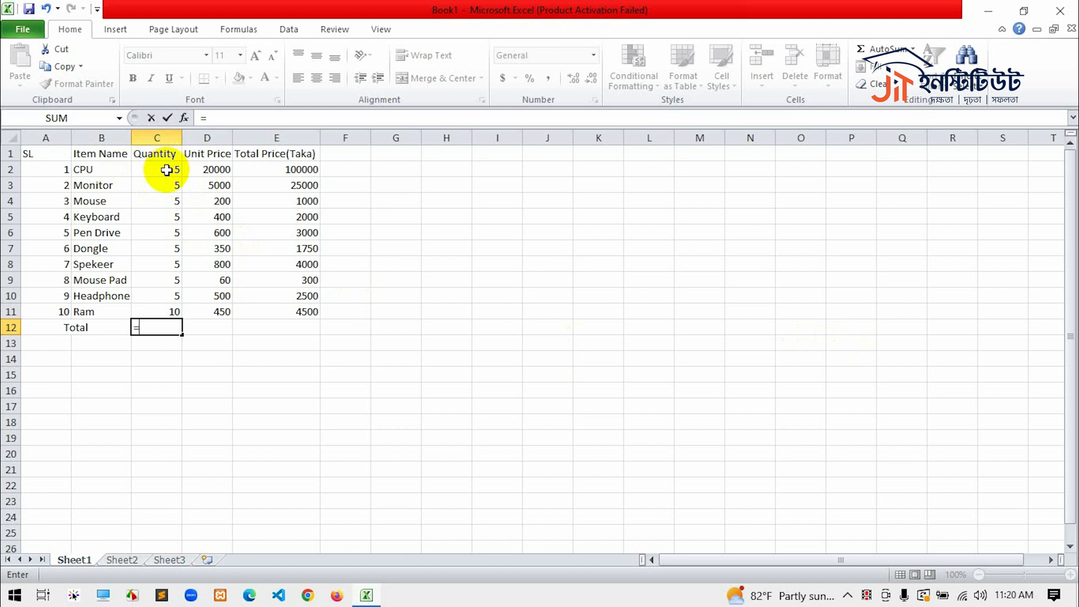
click(166, 170)
key(BackSpace)
key(BackSpace)
text(C)
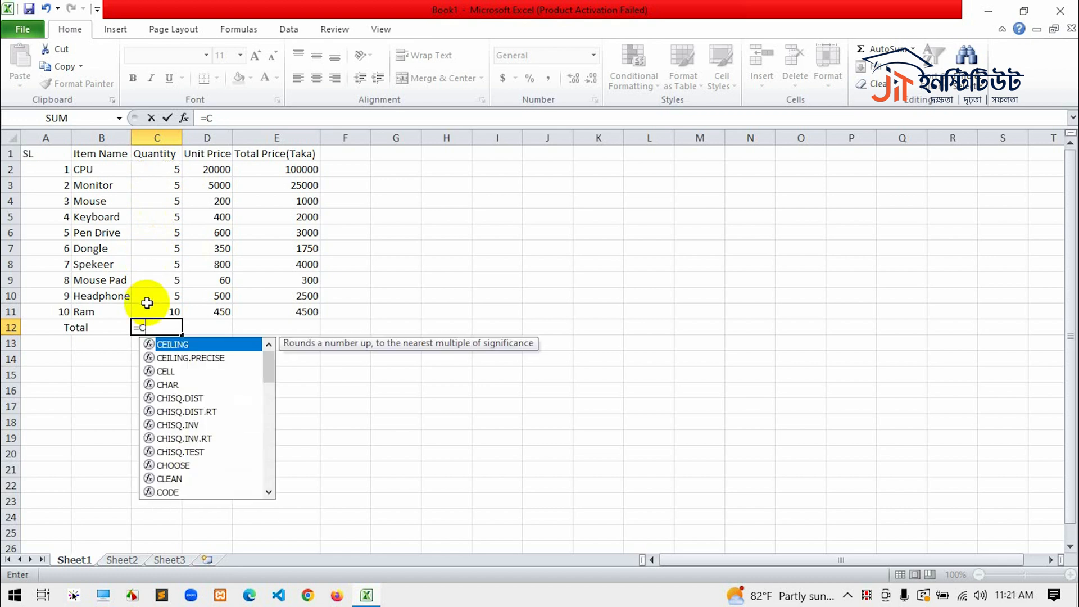
text(2)
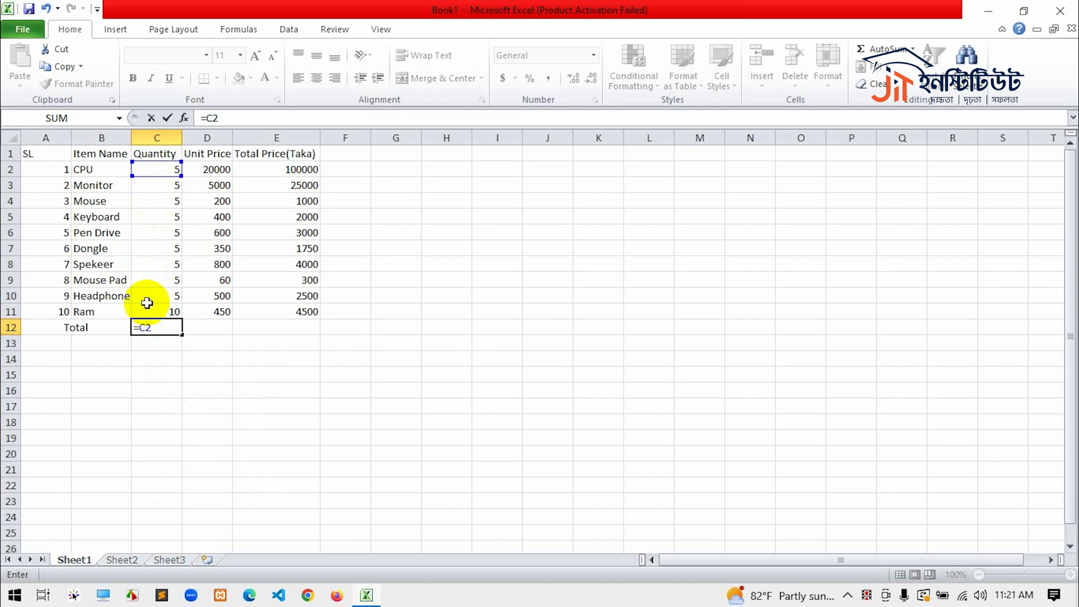
text(:)
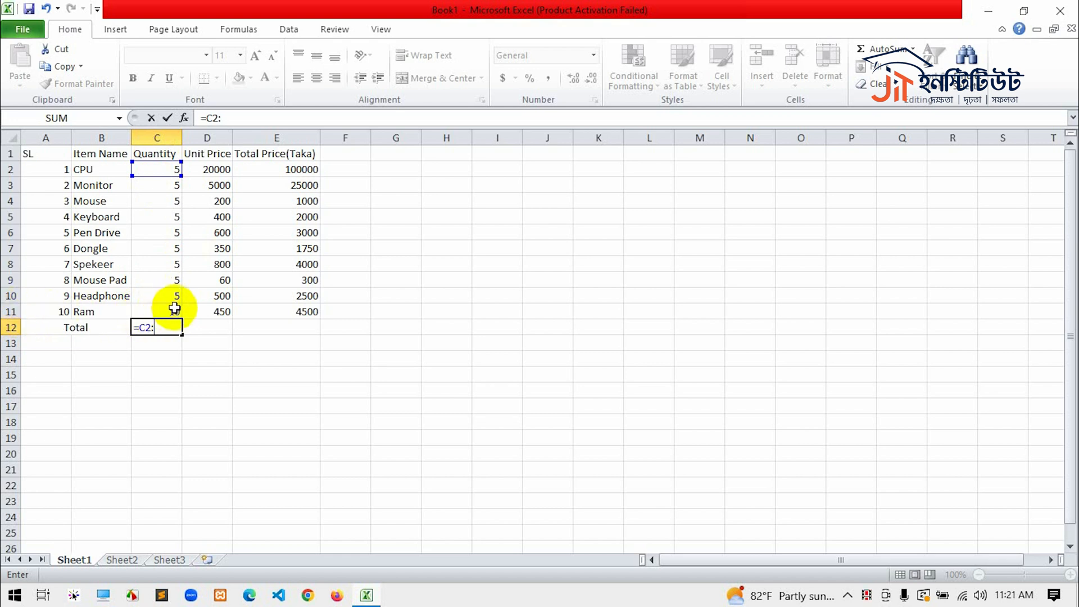
click(171, 308)
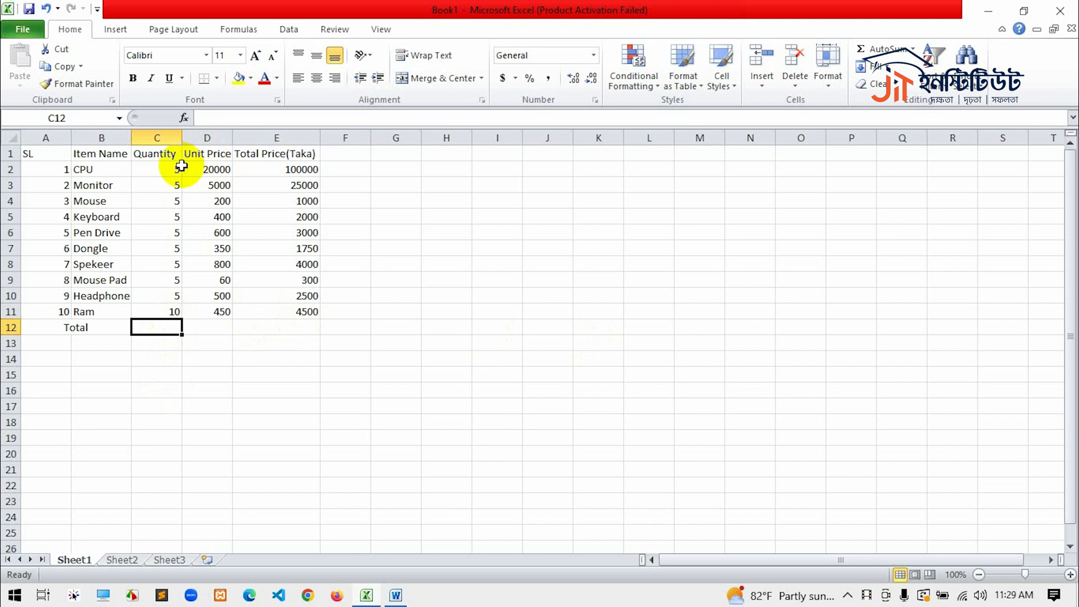
Total the quantities in C12 with the formula =sum(C2:C11).
text(=)
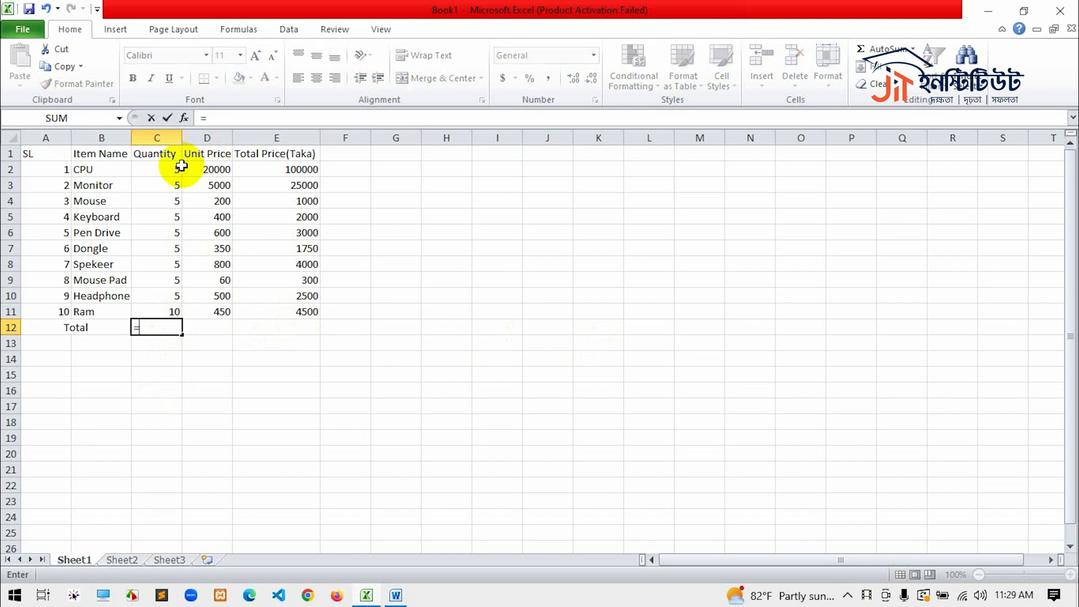
text(sum)
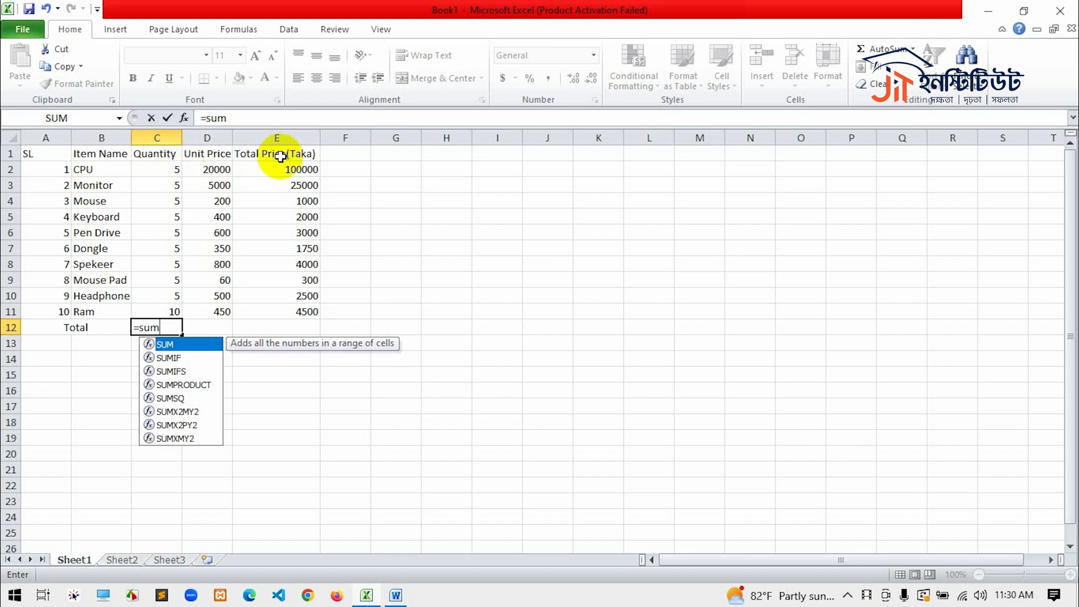
text(()
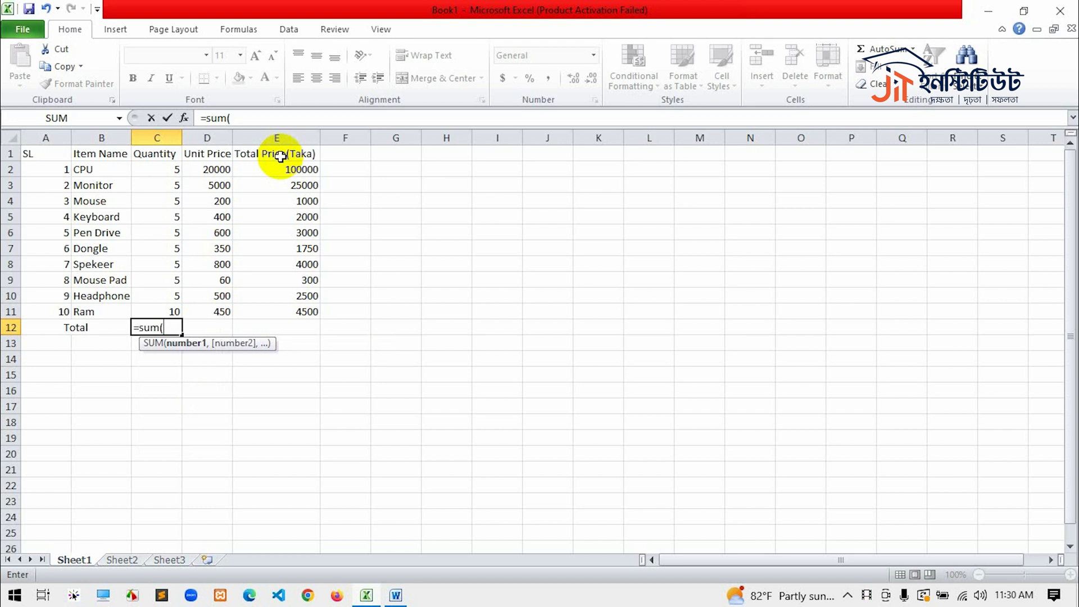
text(C)
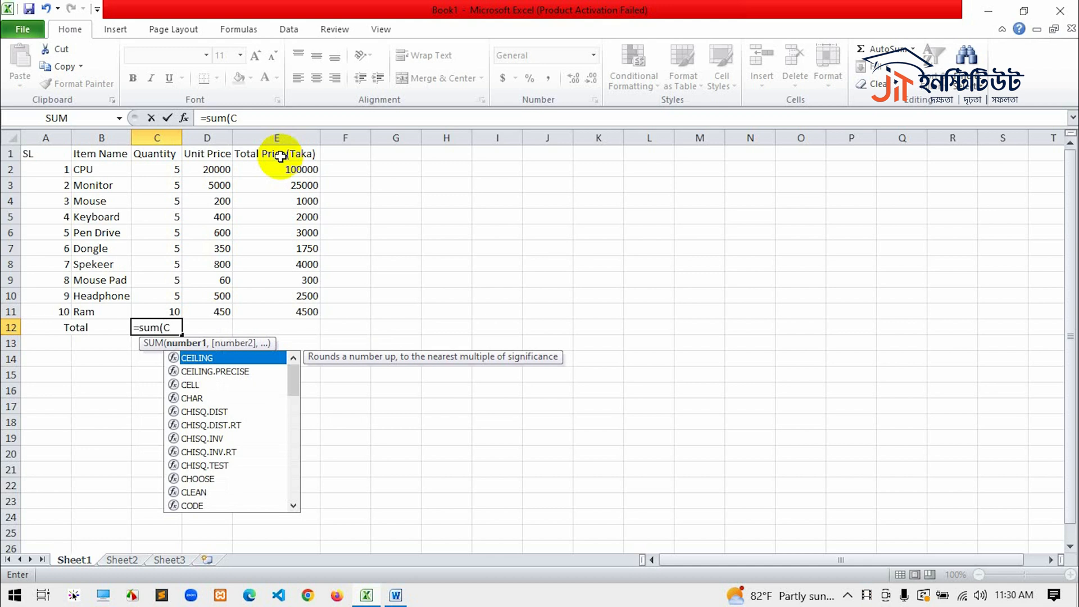
text(2)
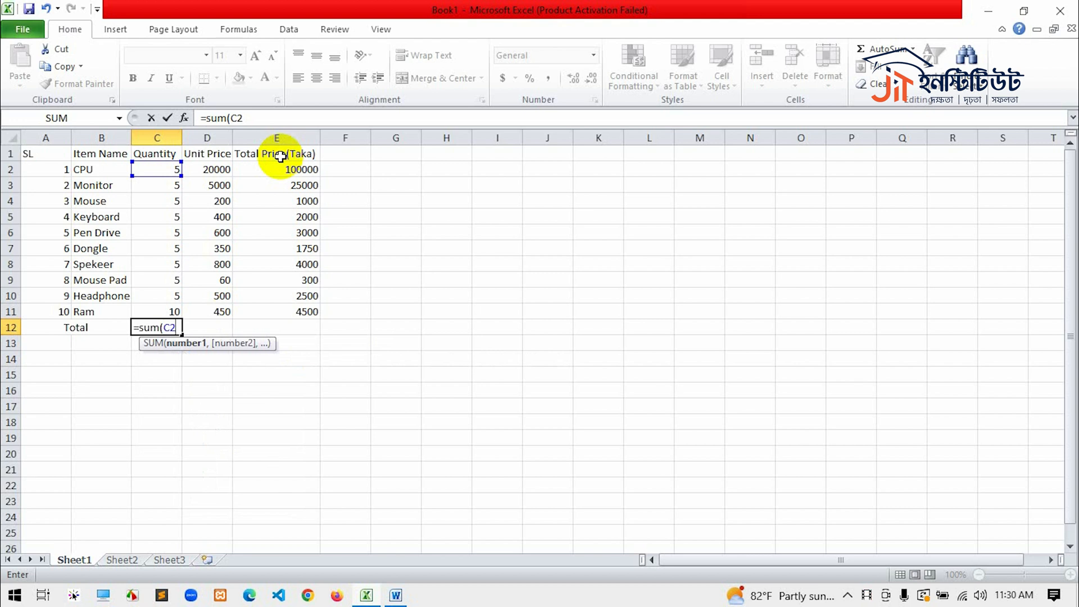
text(:)
text(C11)
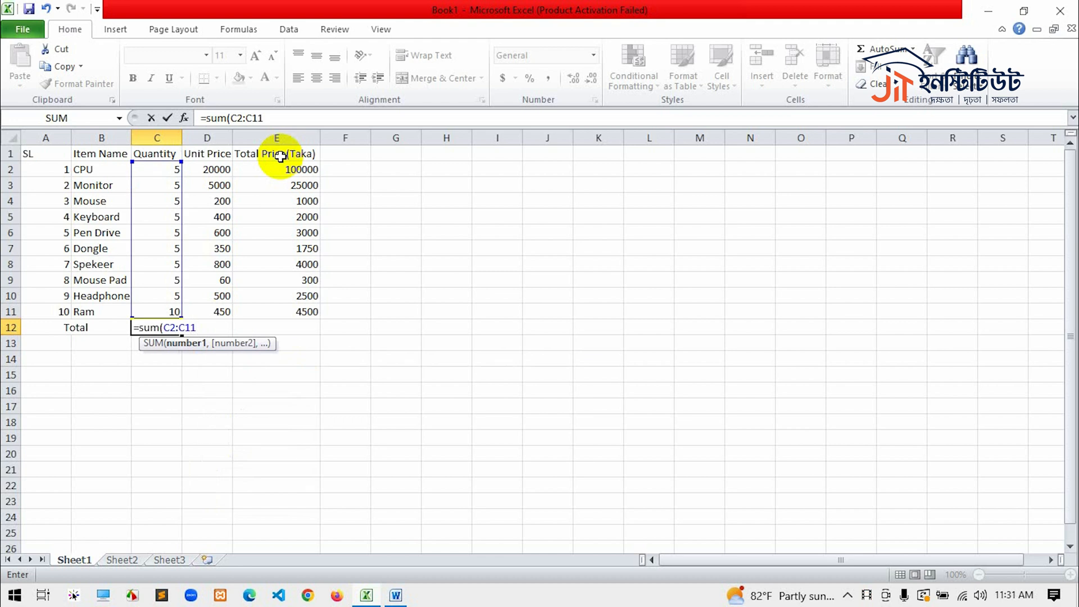
text())
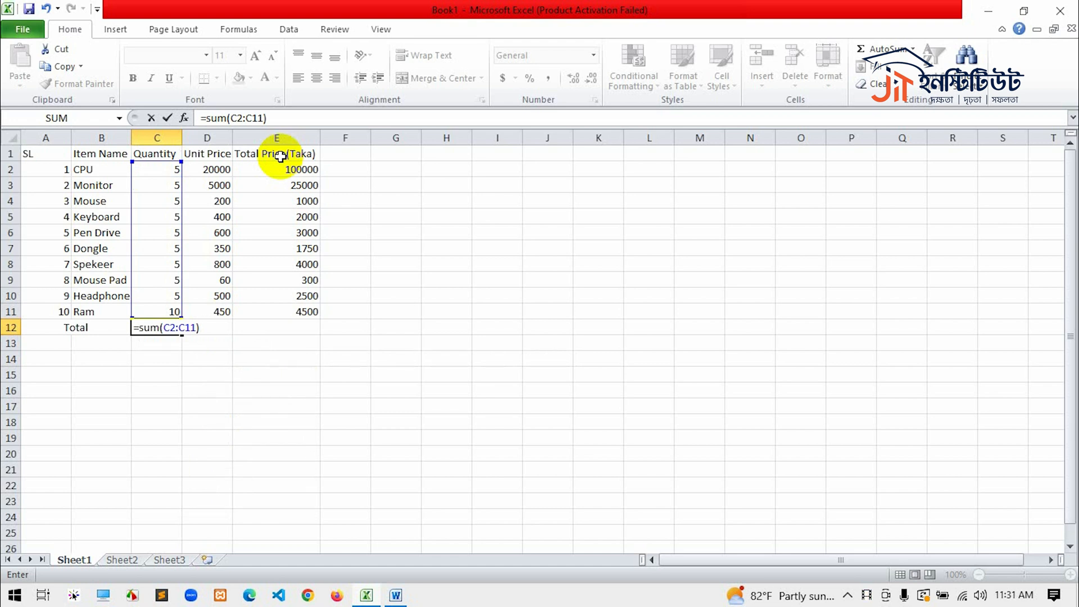
key(Return)
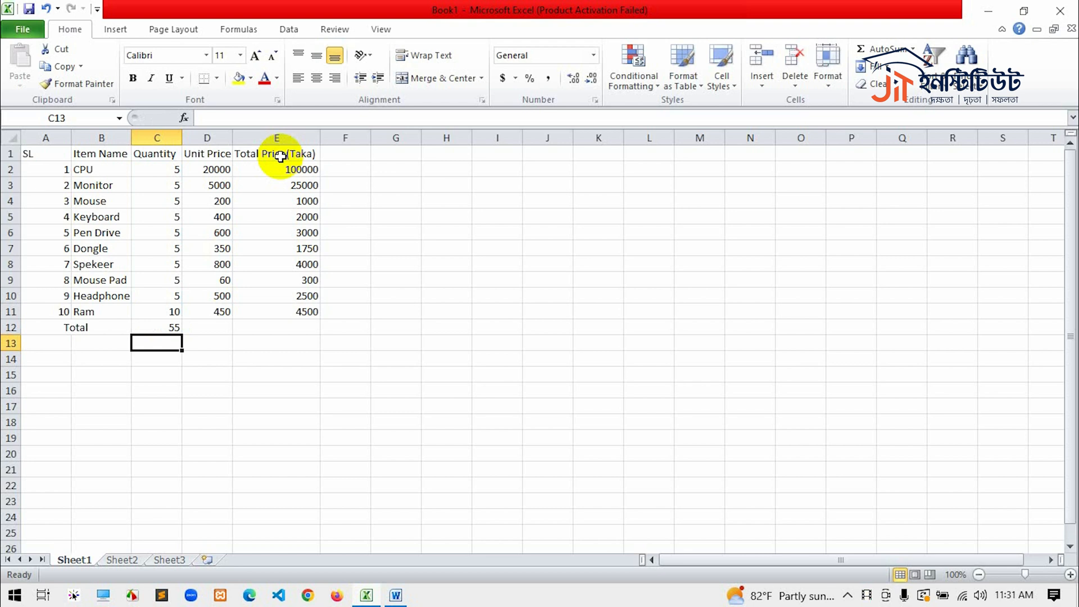
Total the Total Price(Taka) column in E12 with the formula =sum(E2:E11).
click(296, 327)
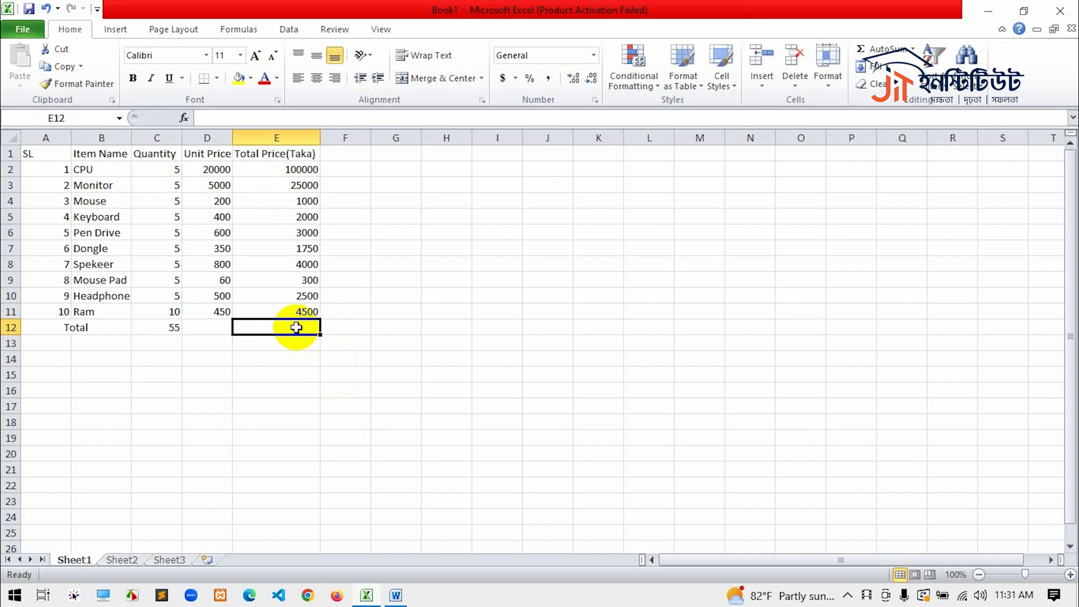
text(=sum()
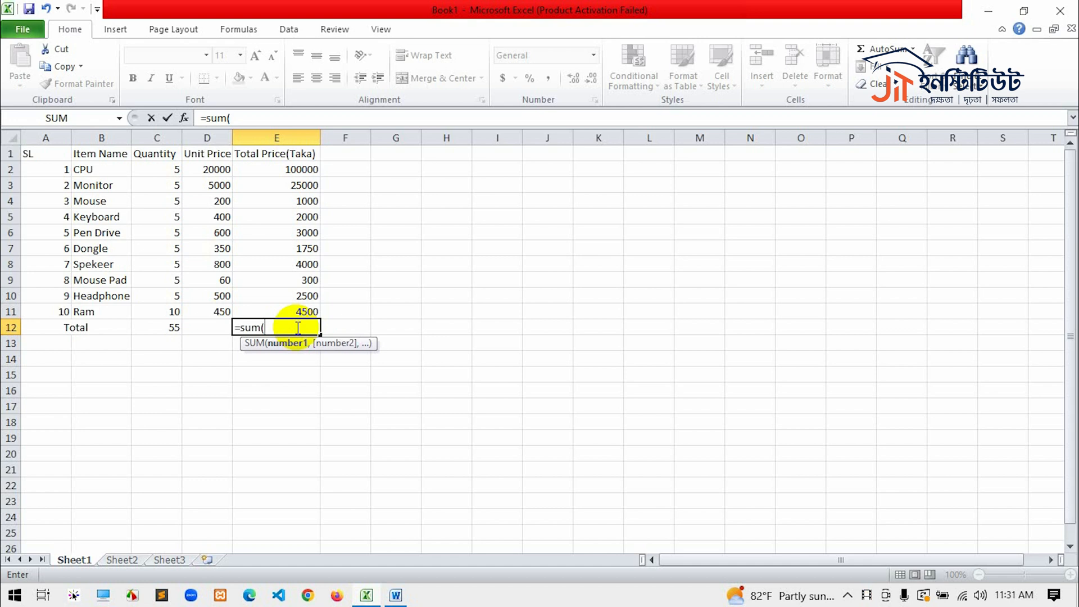
text(E2:)
text(E11)
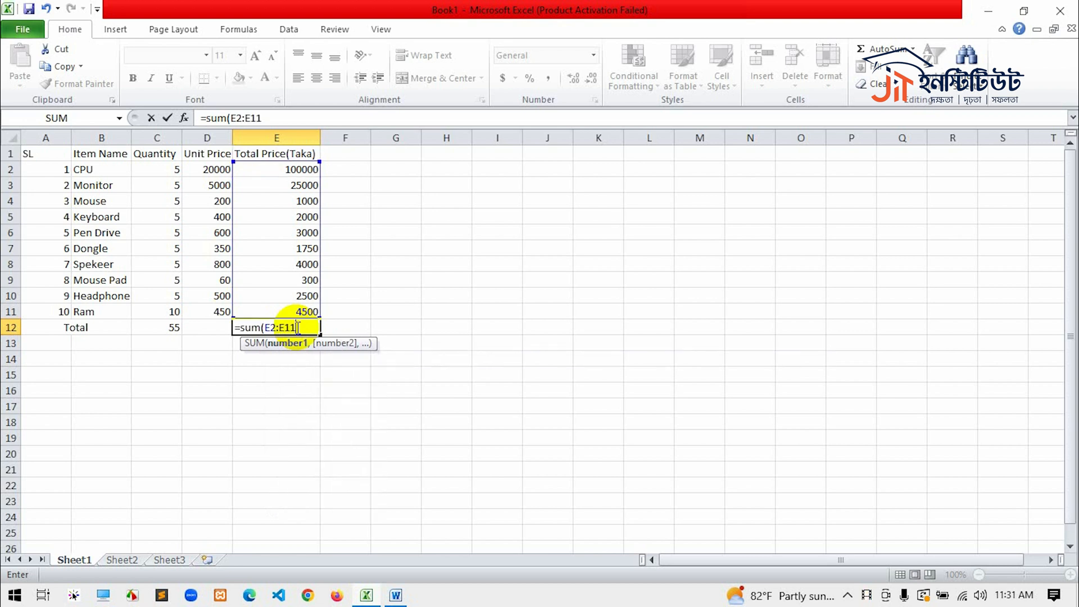
text())
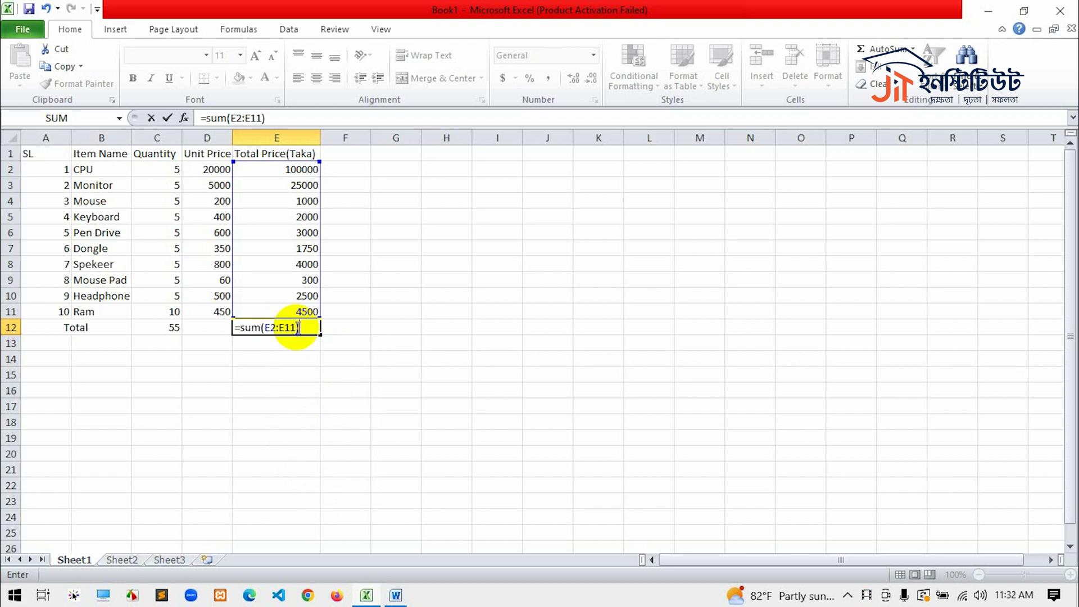
key(Return)
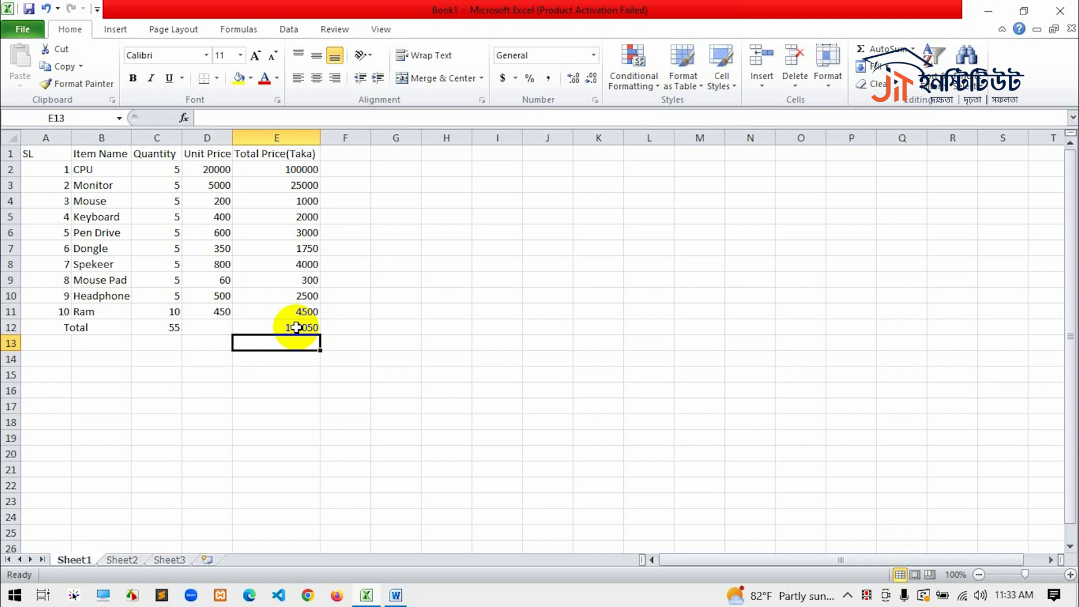
Calculate the CPU row's quantity times unit price in F2 with the formula =sum(C2*D2).
click(345, 167)
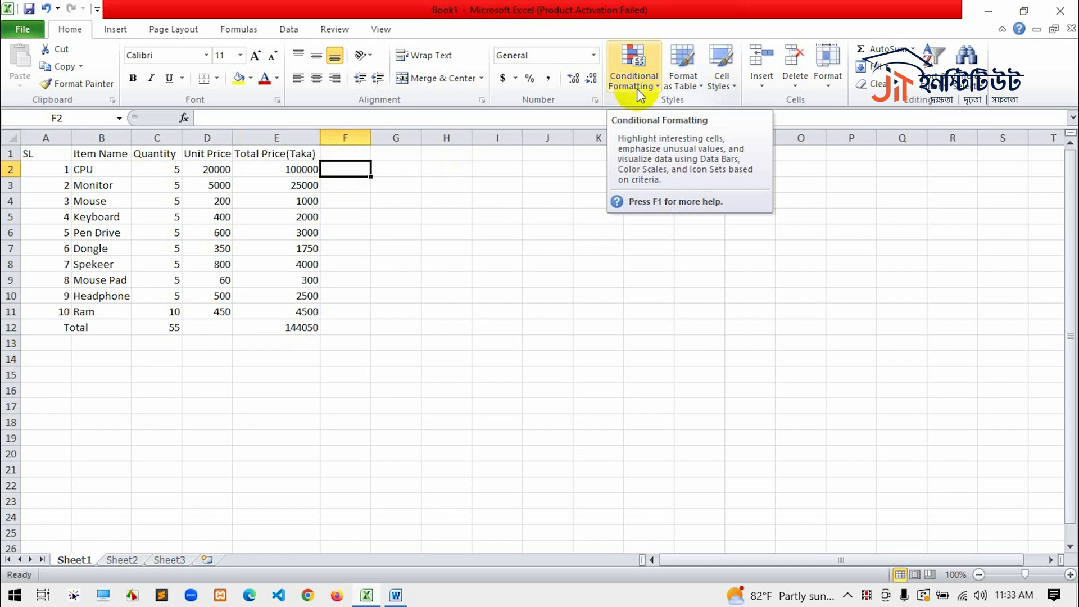
text(=)
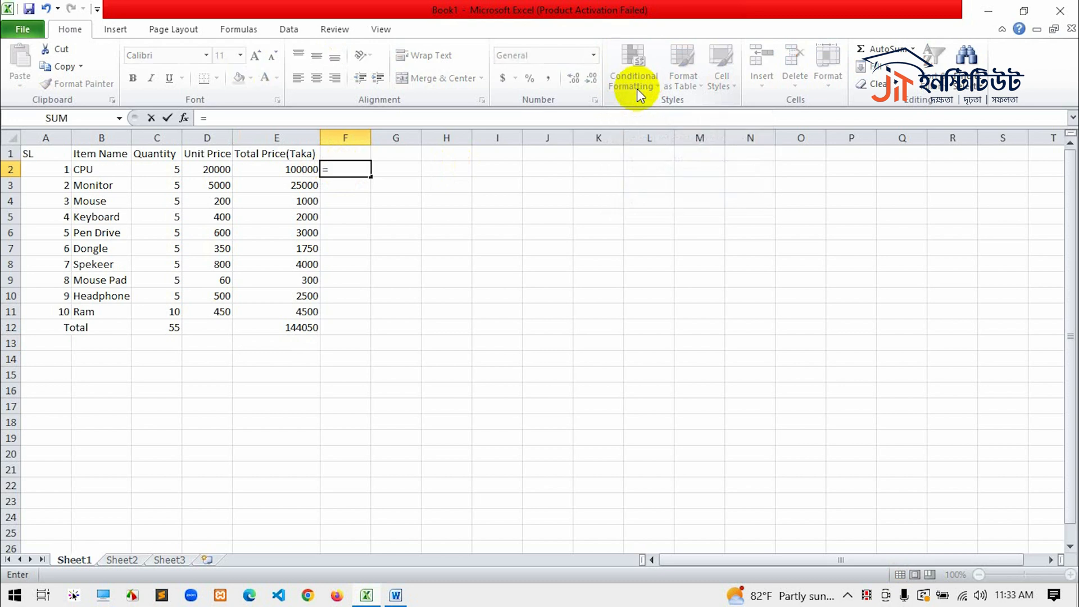
text(sum)
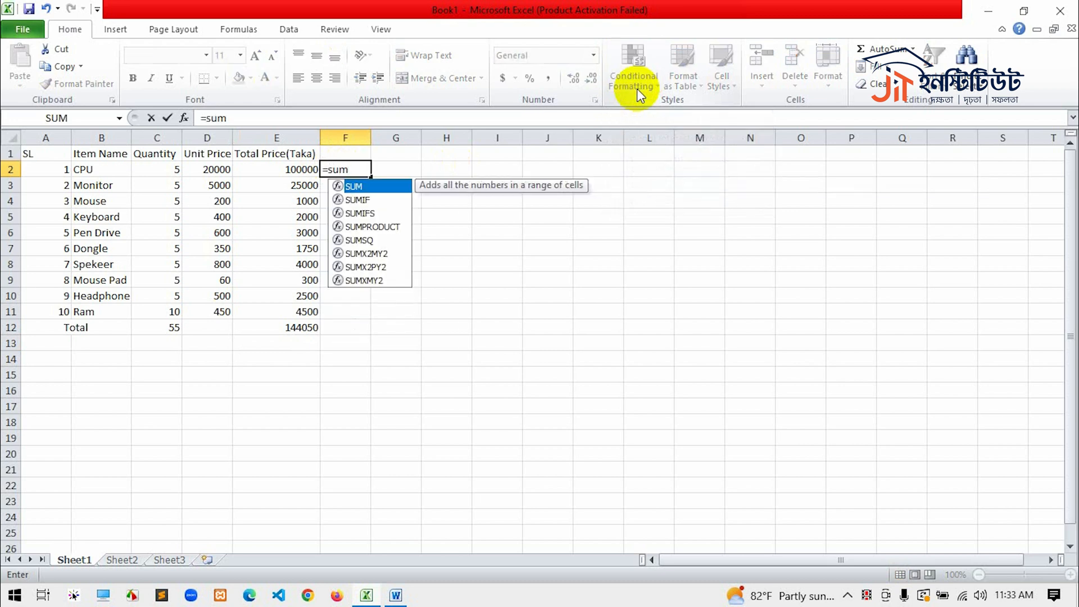
text(()
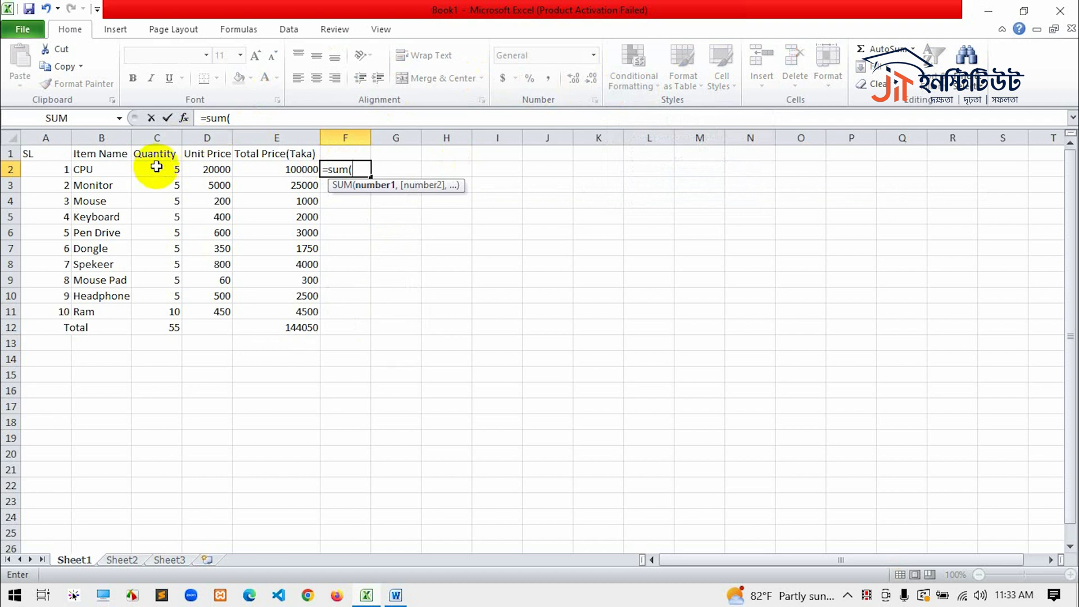
text(C)
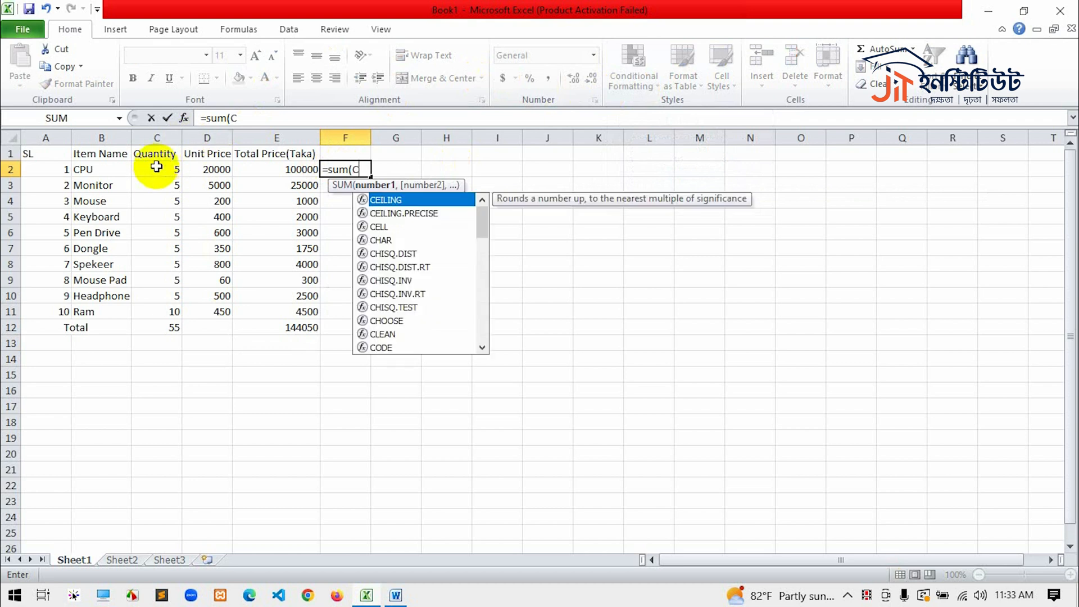
text(2)
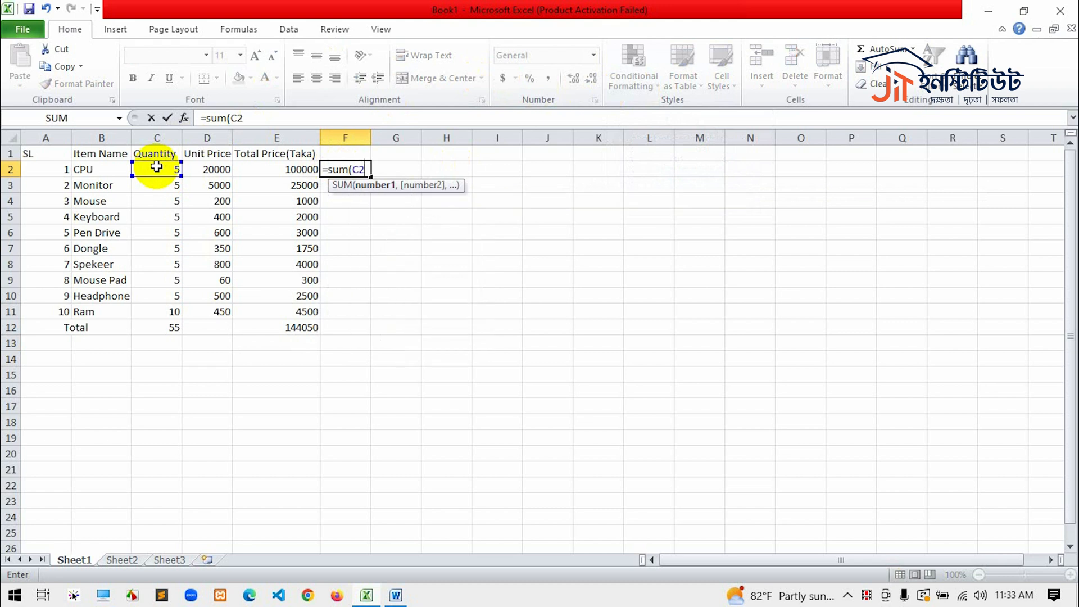
text(*D)
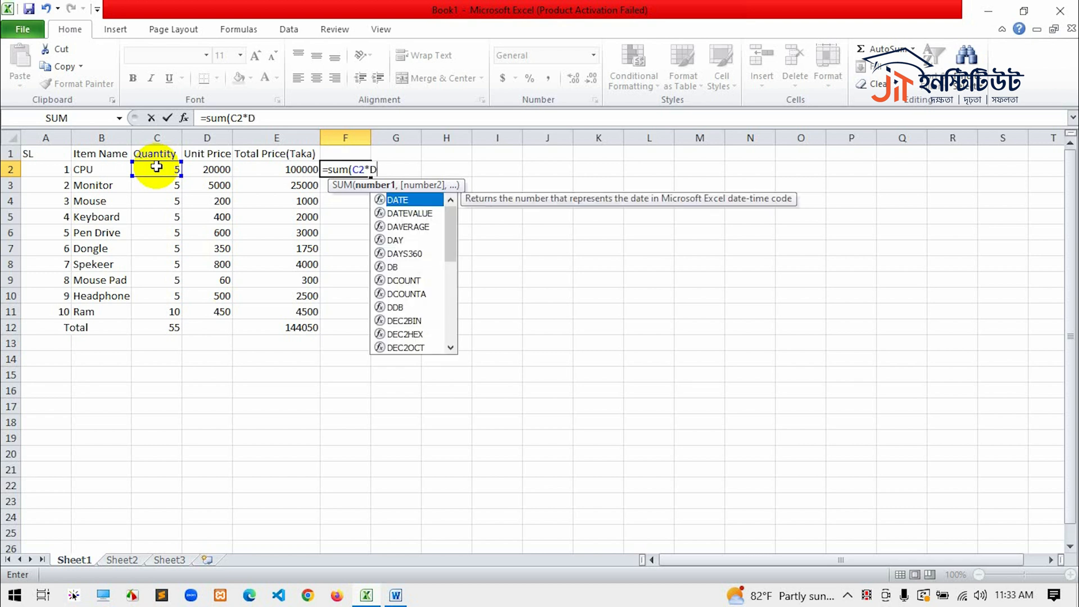
text(2))
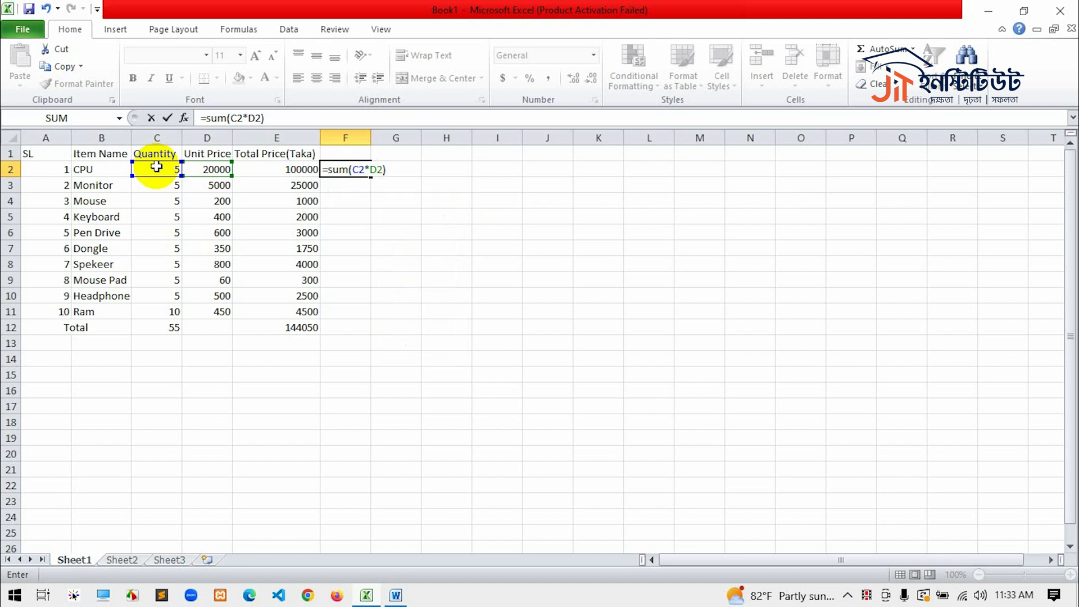
key(Return)
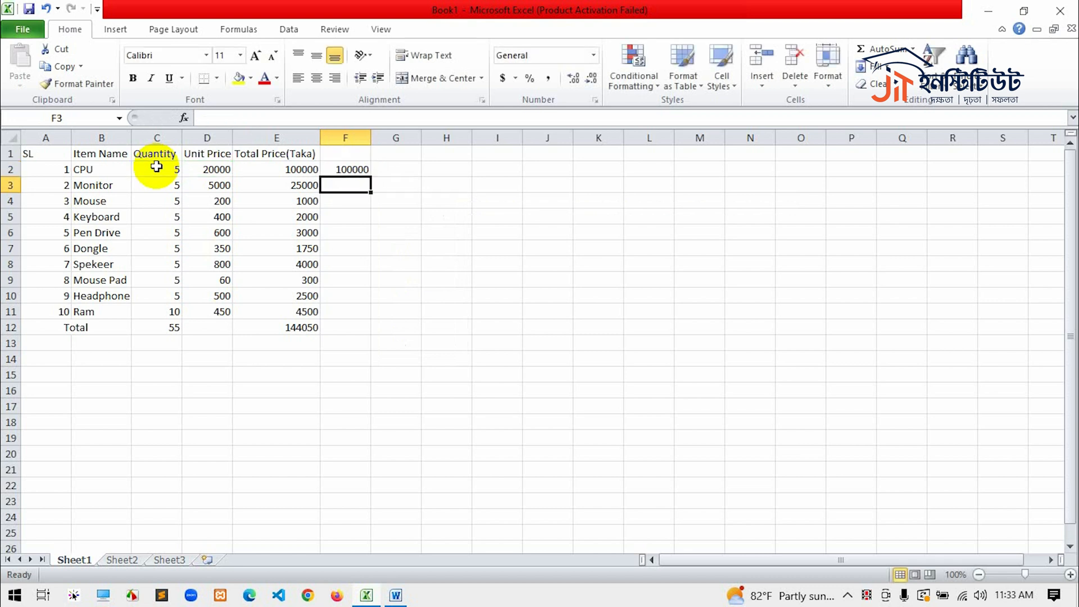
Clear the quantity total in C12 and the total price sum in E12.
click(368, 169)
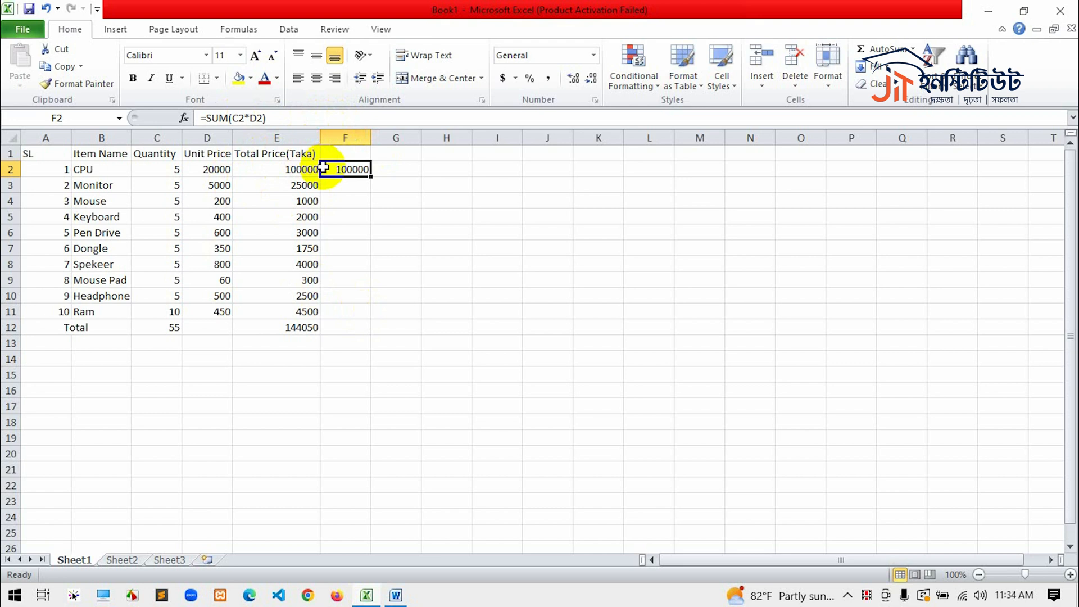
click(160, 327)
click(273, 331)
click(147, 326)
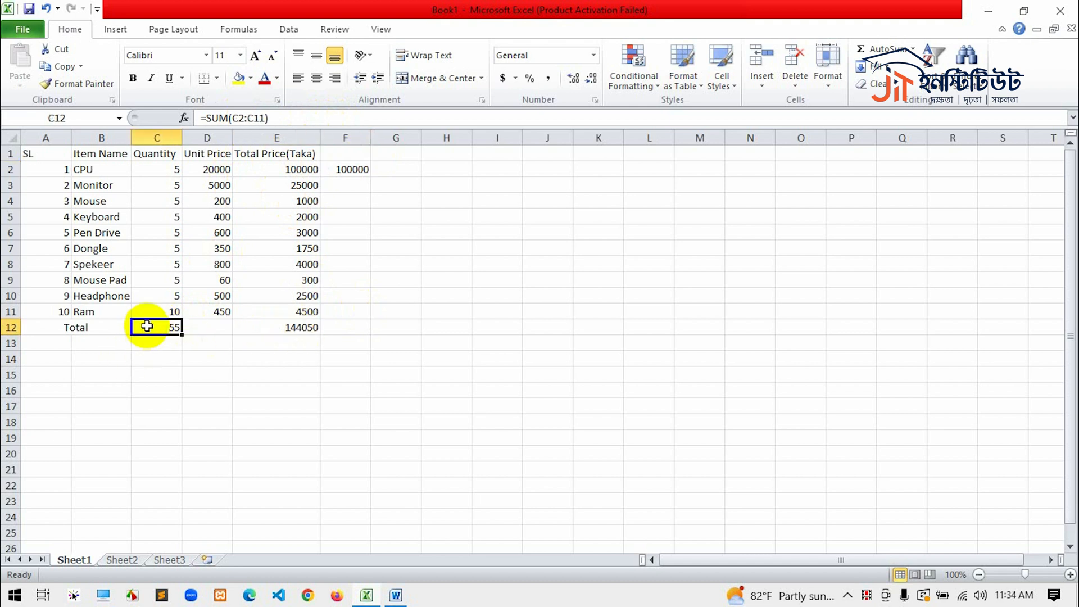
key(Delete)
click(289, 329)
key(Delete)
click(312, 420)
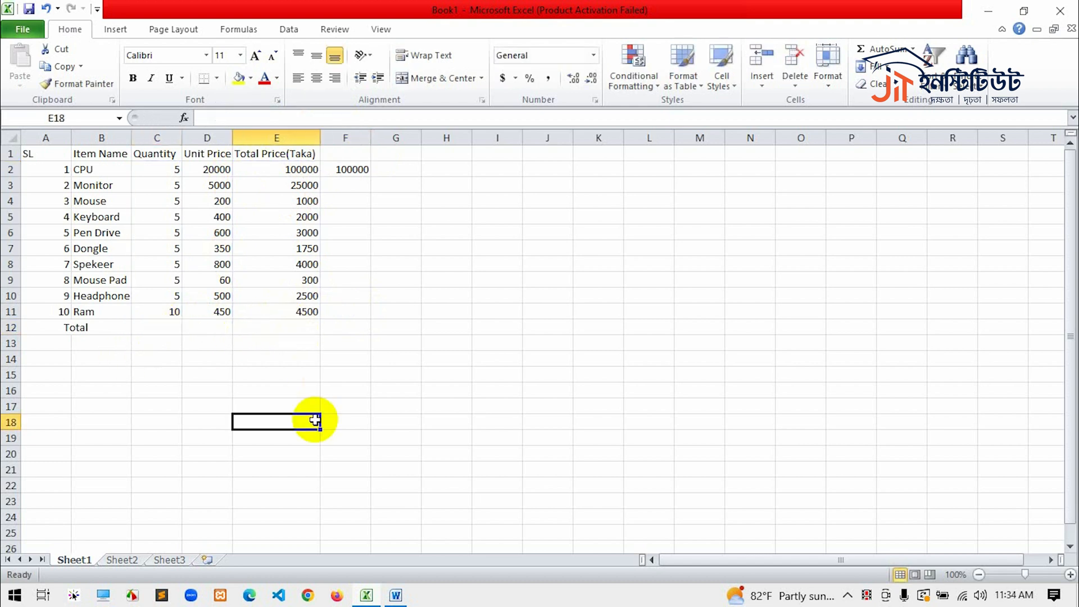
Total the Quantity column in C12 with AutoSum over C2:C11.
click(181, 325)
click(273, 333)
click(157, 329)
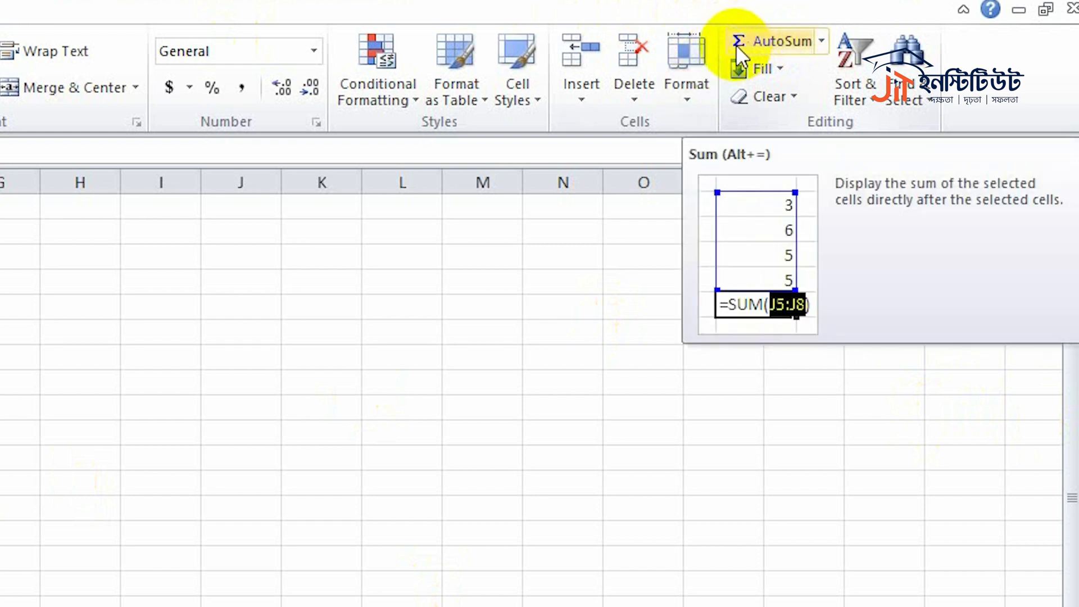
click(787, 39)
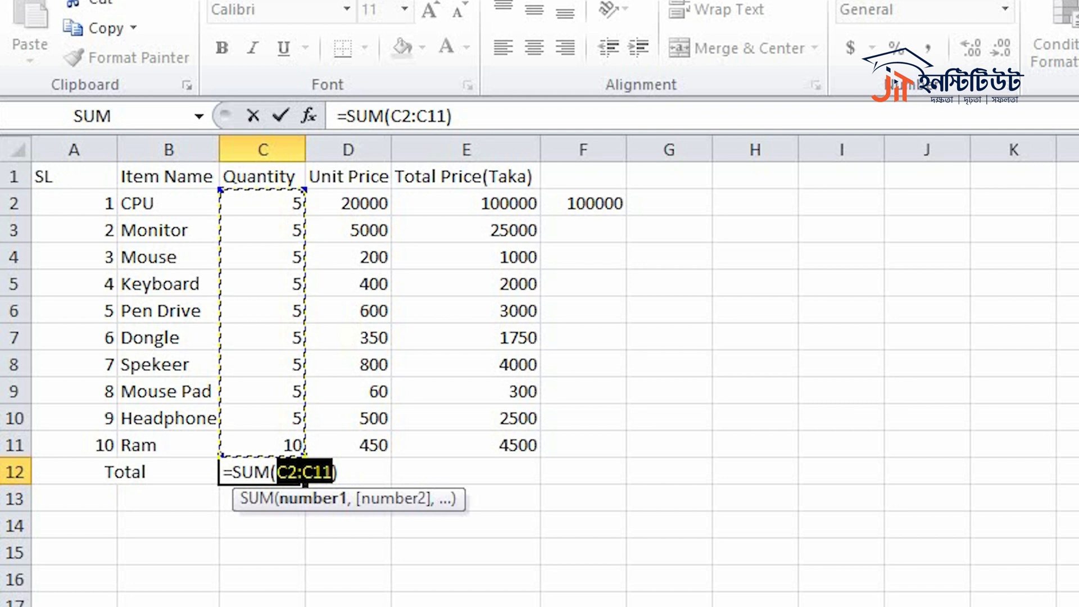
key(Return)
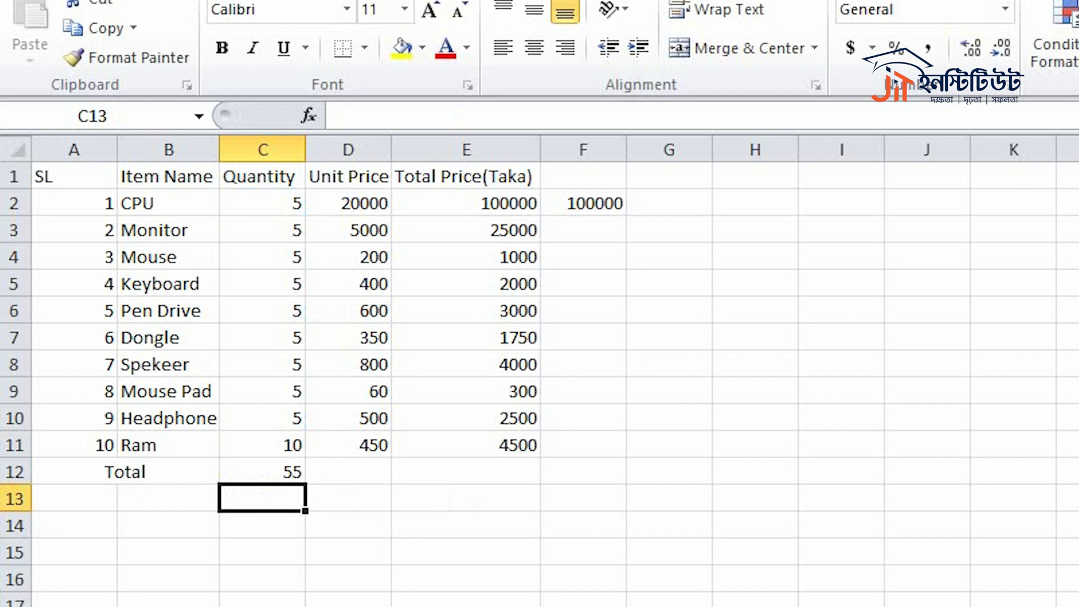
Total the Total Price(Taka) column in E12 with AutoSum.
click(474, 467)
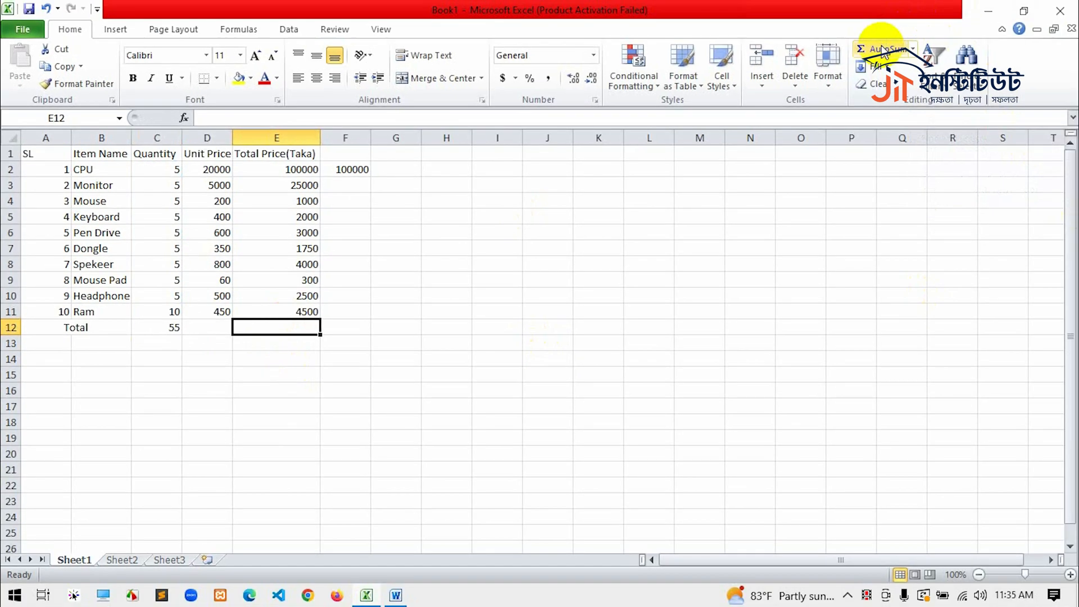
click(884, 51)
key(Return)
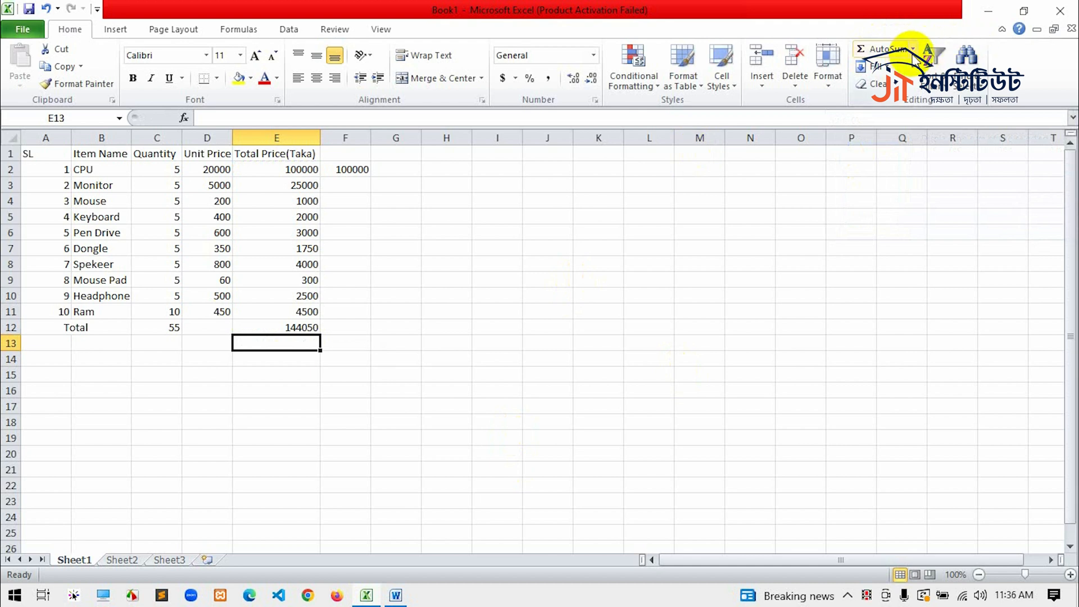
Clear the Pen Drive row's total price in E6.
click(912, 48)
click(289, 229)
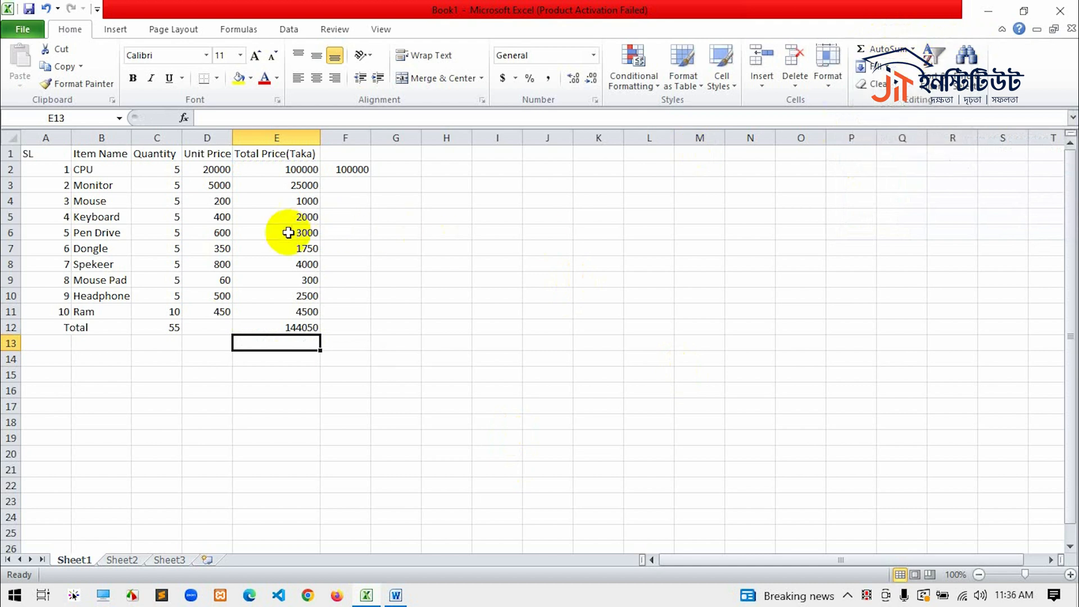
click(288, 229)
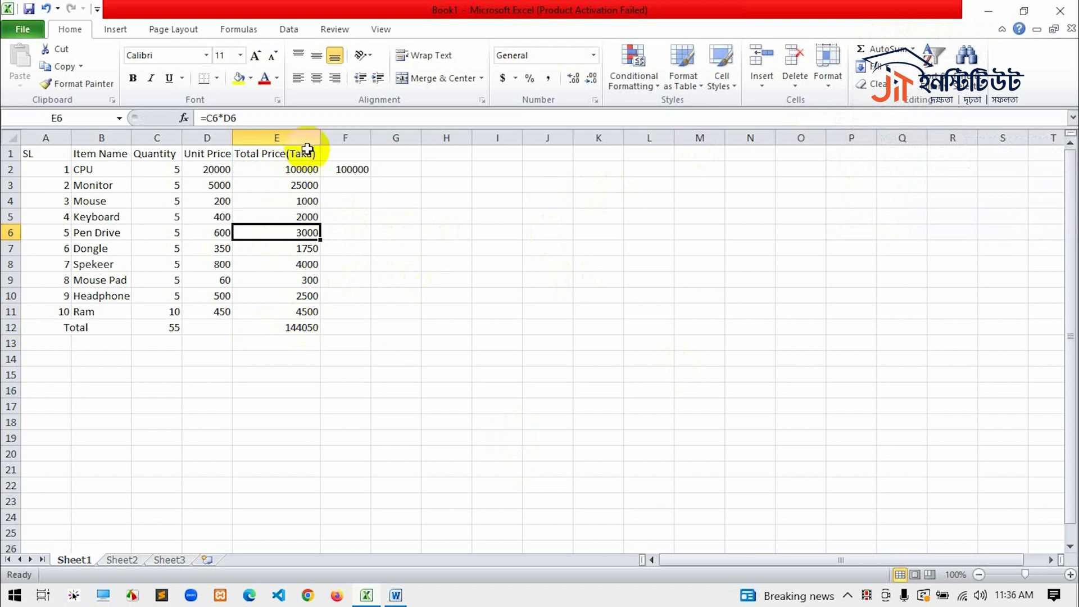
key(Delete)
click(349, 387)
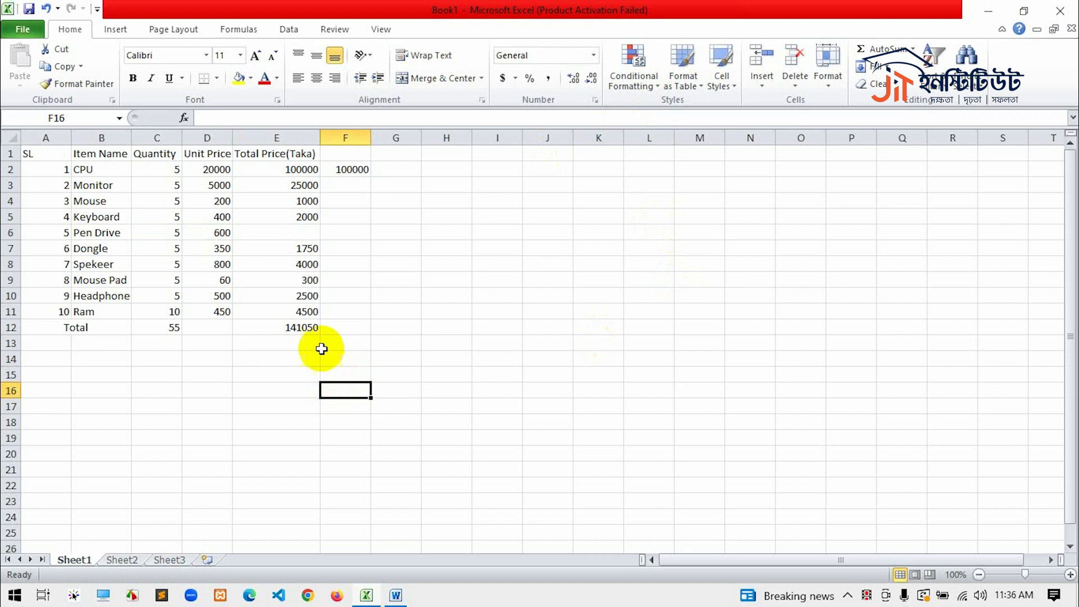
Clear the total price sum in E12 and start a new AutoSum in that cell.
click(301, 331)
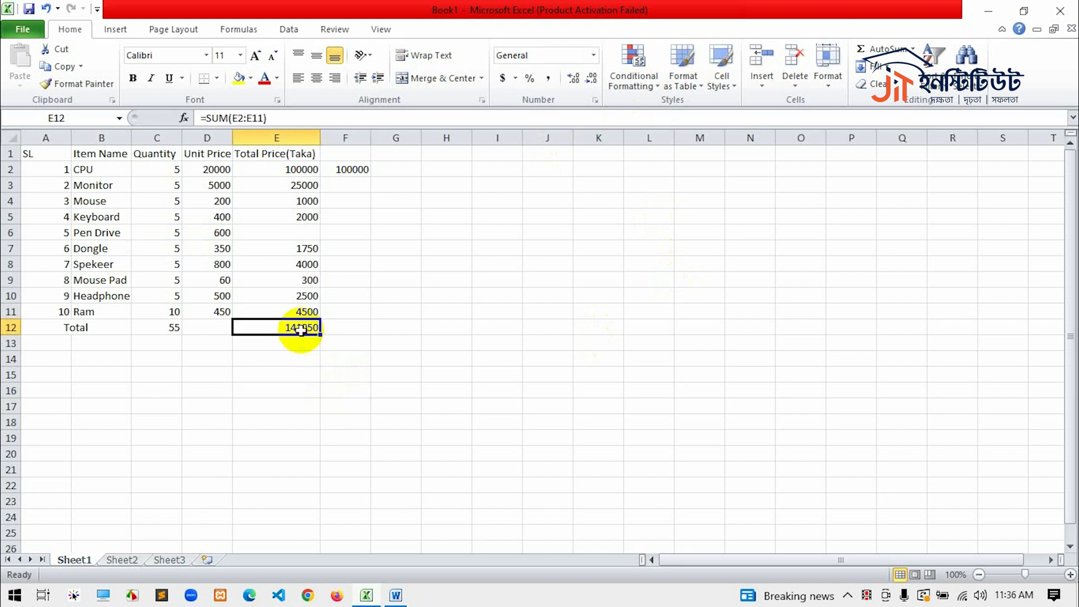
key(Delete)
click(258, 434)
click(294, 335)
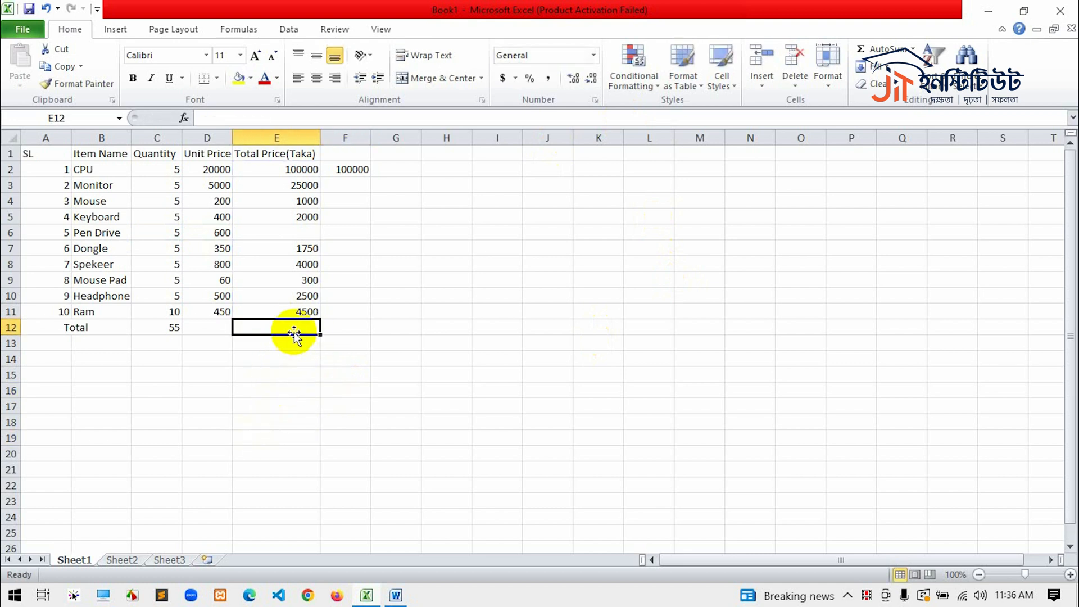
click(893, 50)
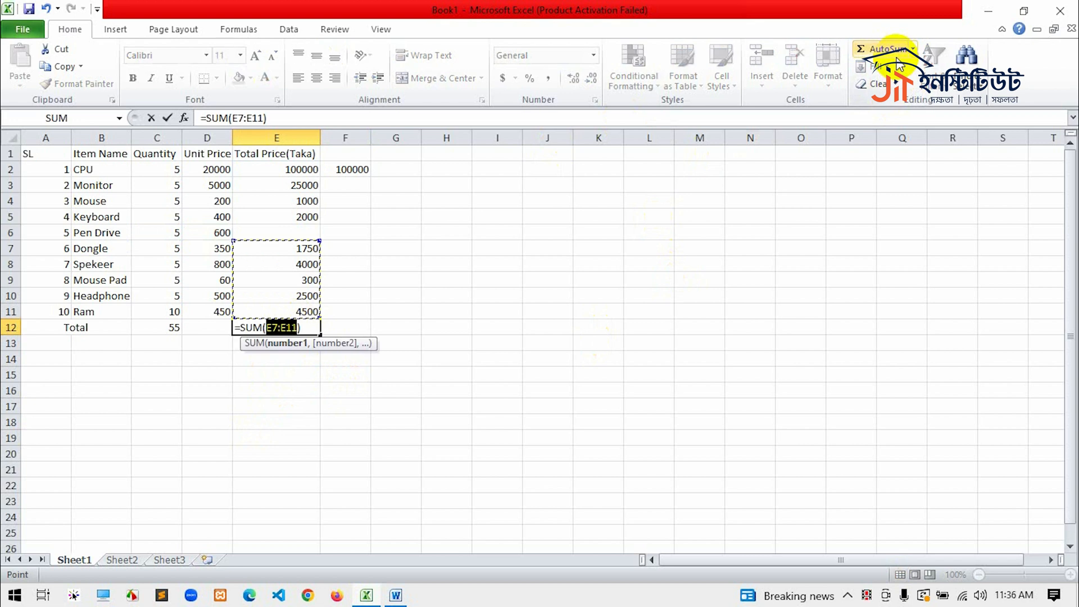